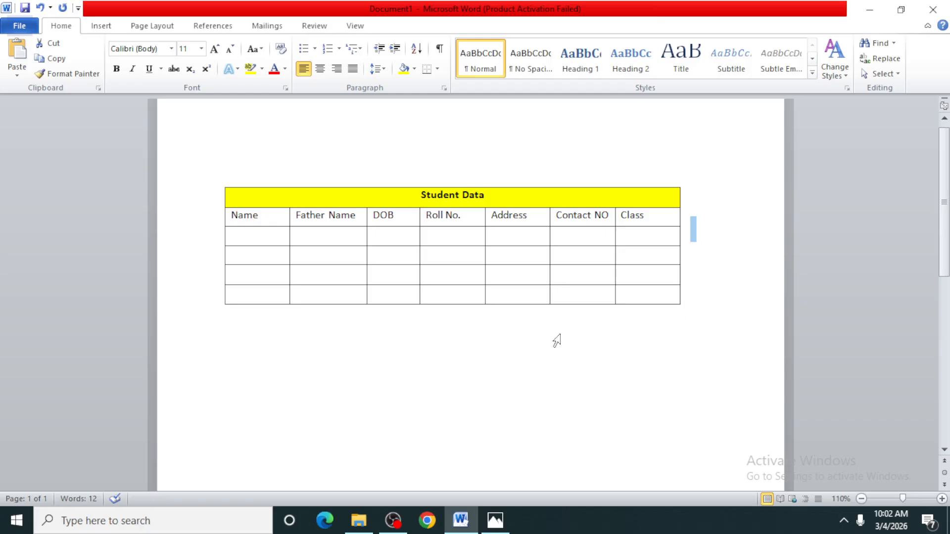
Step: Delete the Student Data table so that the document is empty
click(101, 29)
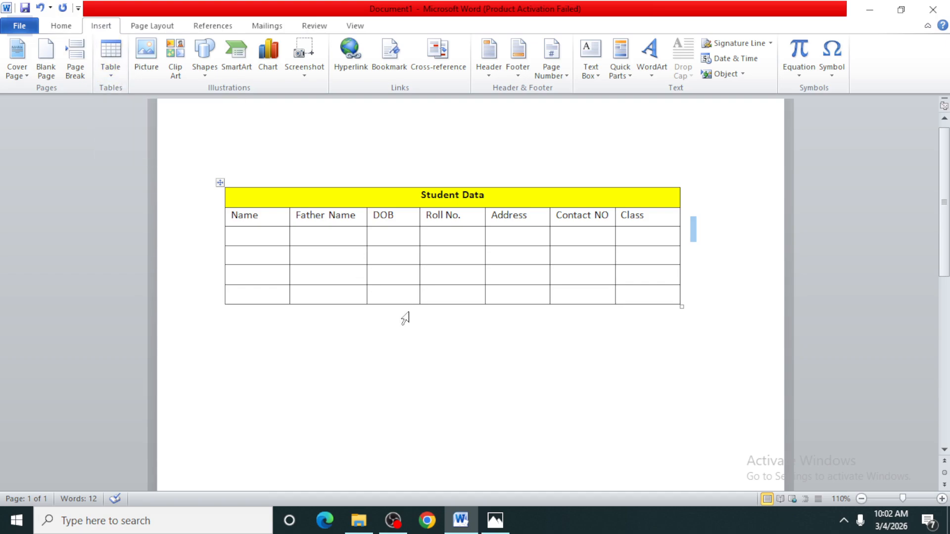
click(696, 308)
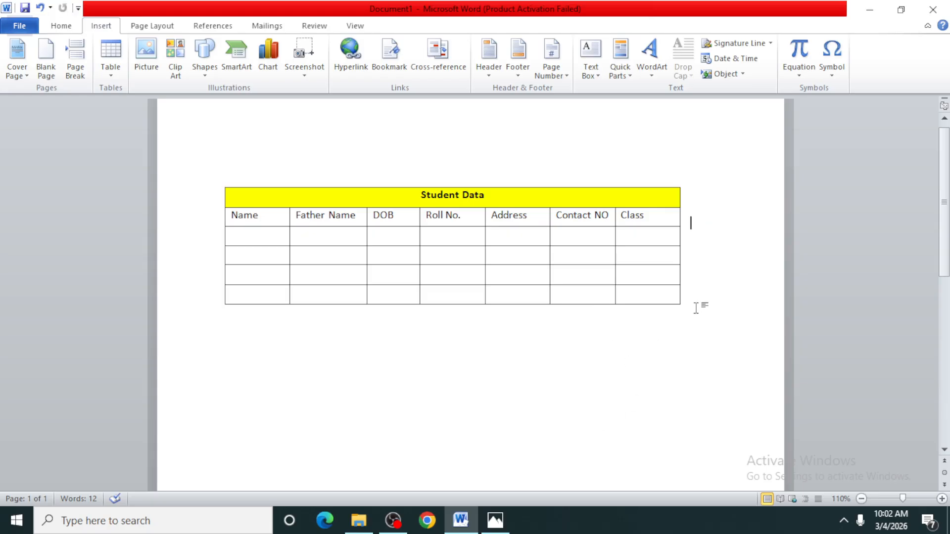
key(ctrl+a)
key(Delete)
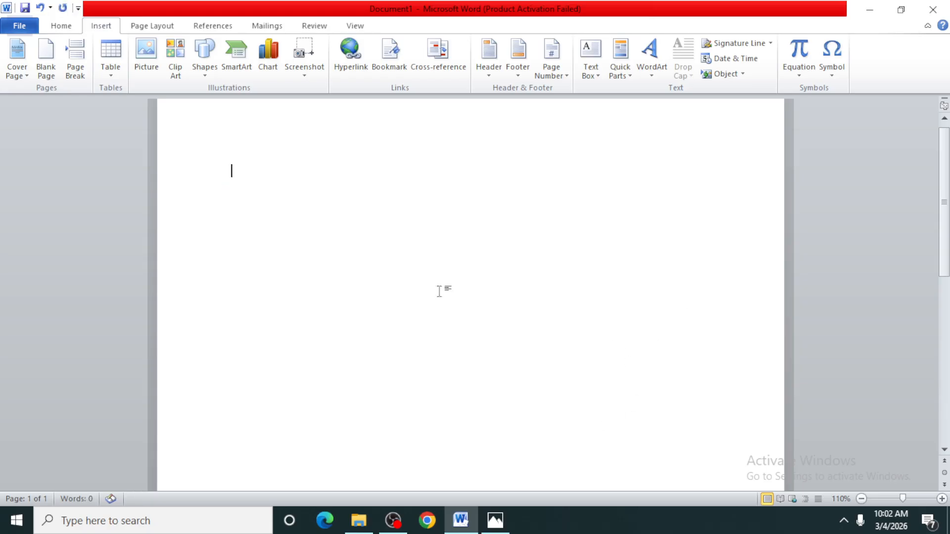
Step: Insert a table with 6 columns and 4 rows from the size grid and delete it from the document
click(112, 79)
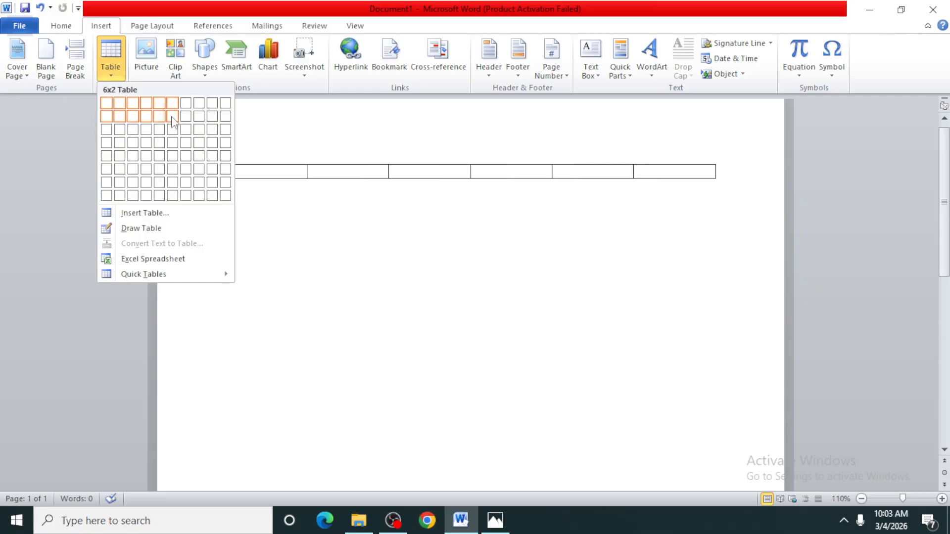
click(174, 144)
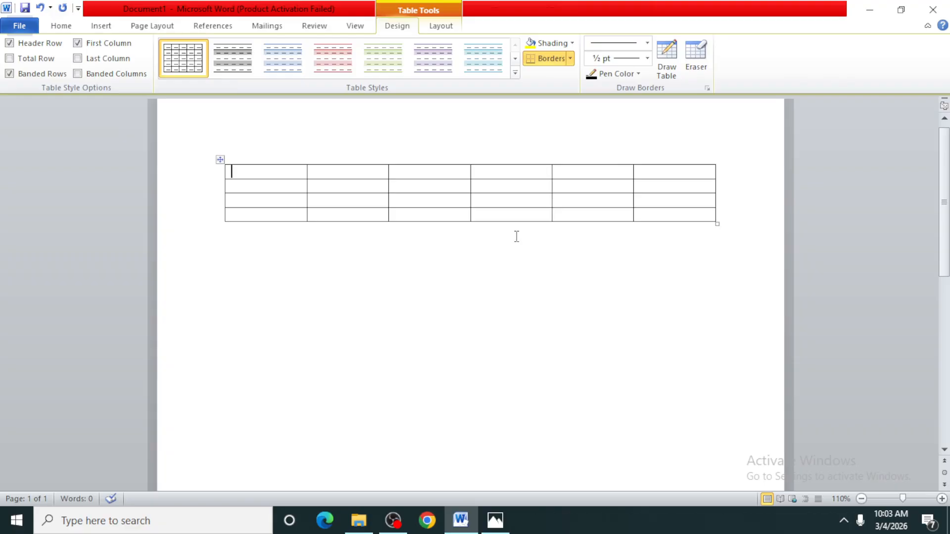
key(ctrl+a)
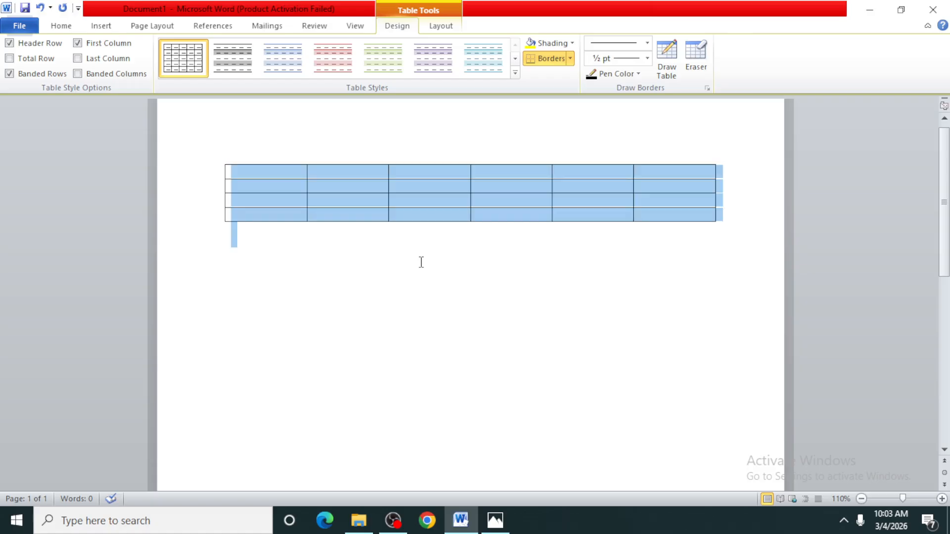
key(BackSpace)
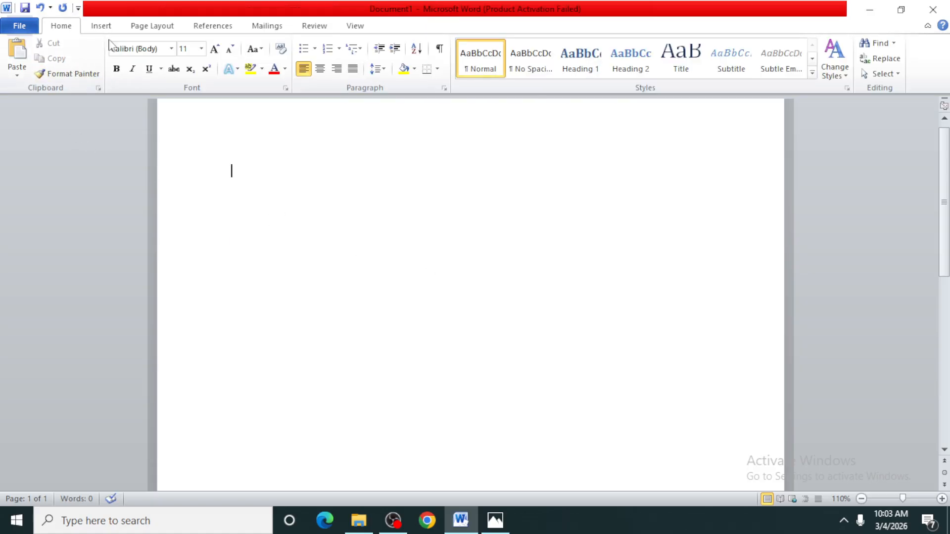
Step: Set up a new table with 5 columns and 5 rows using the Insert Table dialog
click(101, 25)
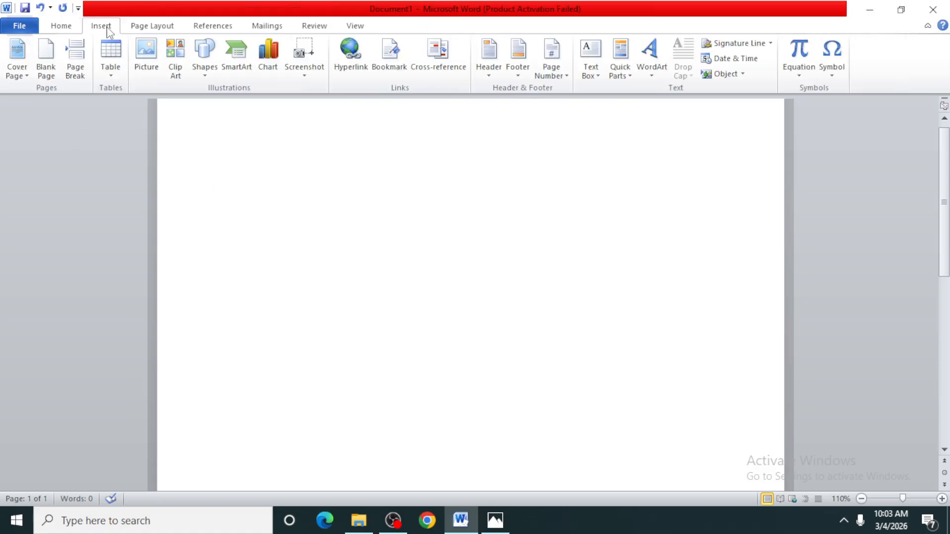
click(111, 76)
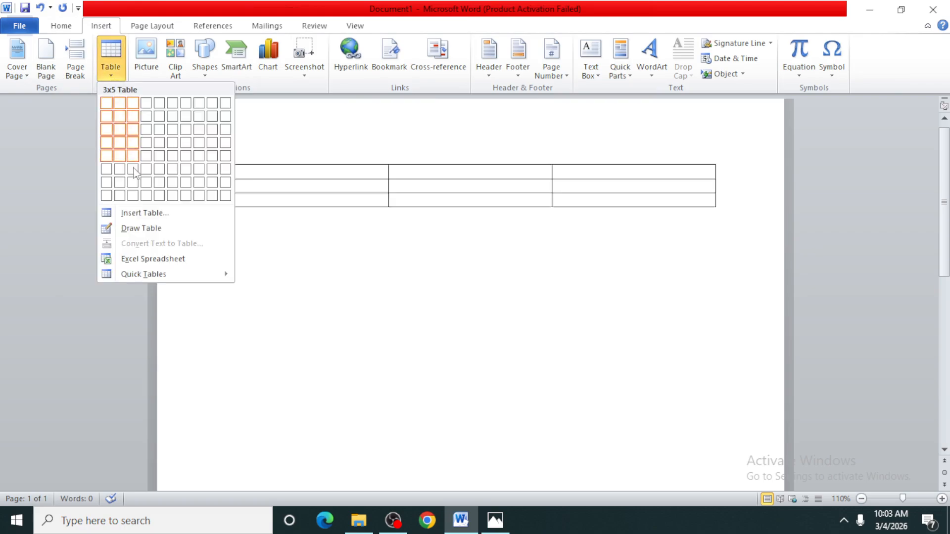
click(143, 213)
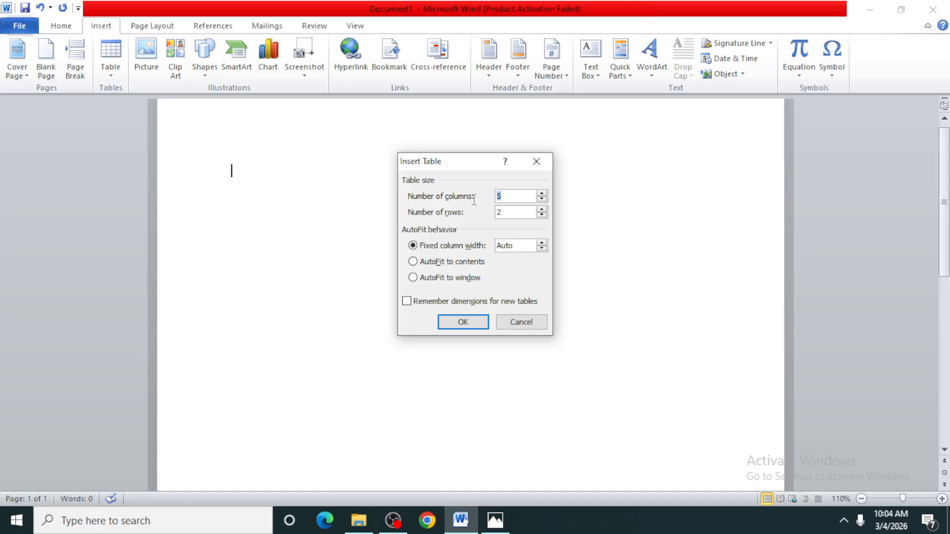
text(5)
key(Tab)
text(2)
key(BackSpace)
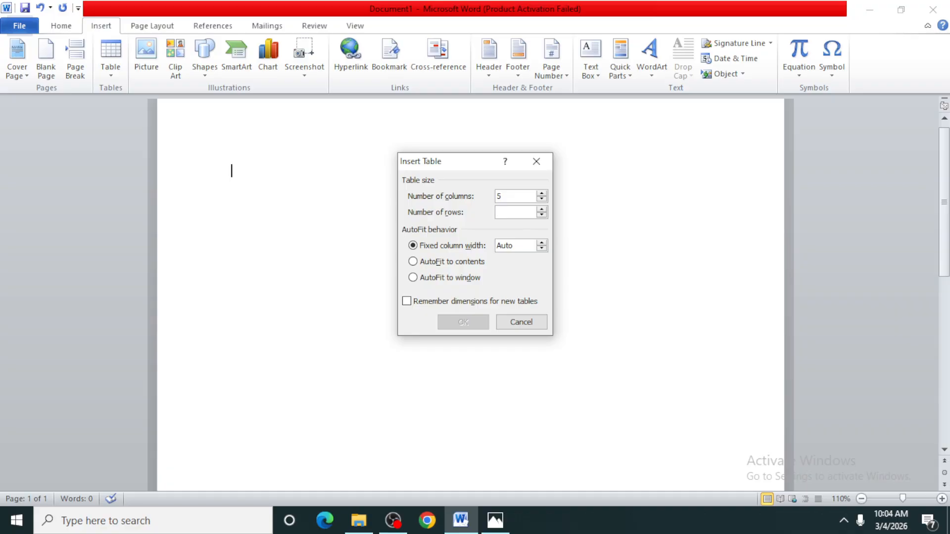
click(540, 210)
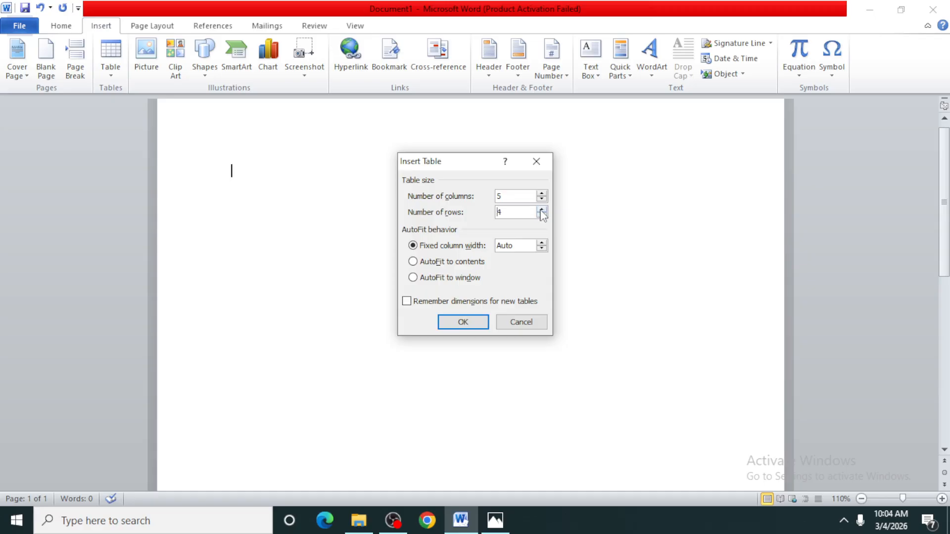
click(541, 209)
click(541, 210)
click(541, 193)
click(542, 199)
Step: Create the configured table with AutoFit to window and delete it from the document
click(412, 278)
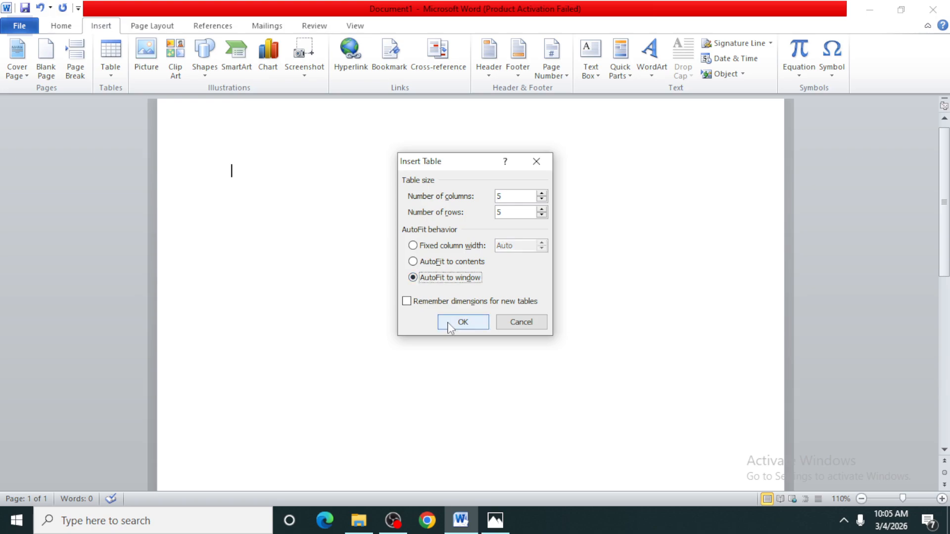
click(450, 324)
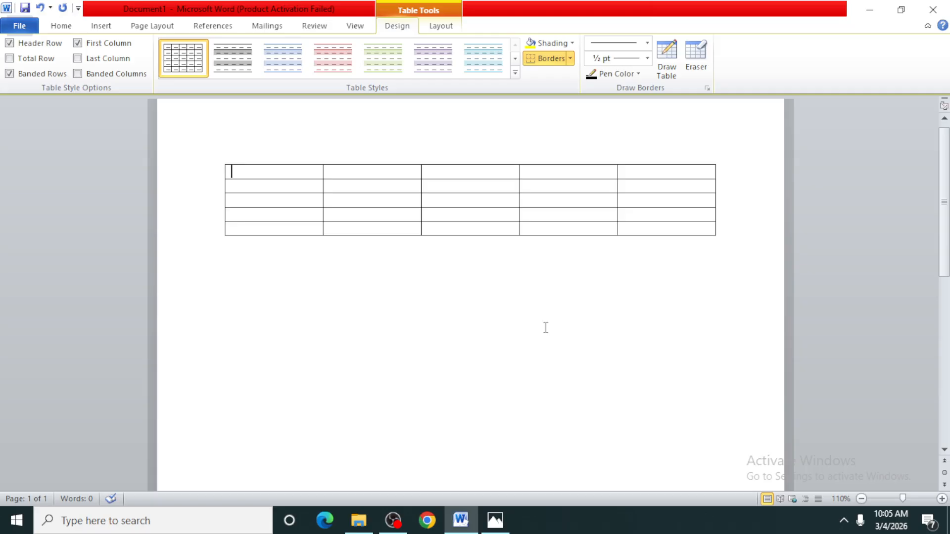
key(ctrl+a)
key(Delete)
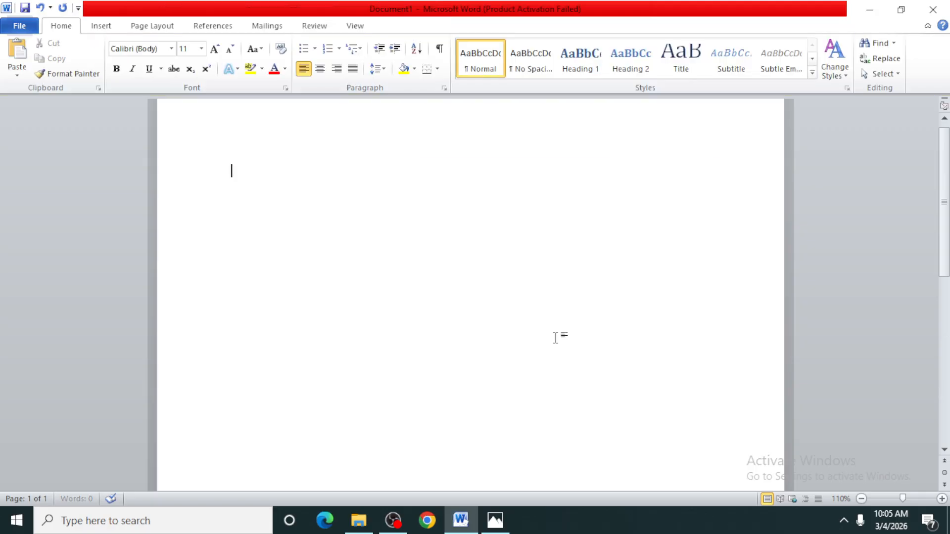
Step: Insert a table with 5 columns and 5 rows using AutoFit to contents, and dismiss the low battery notice
click(101, 25)
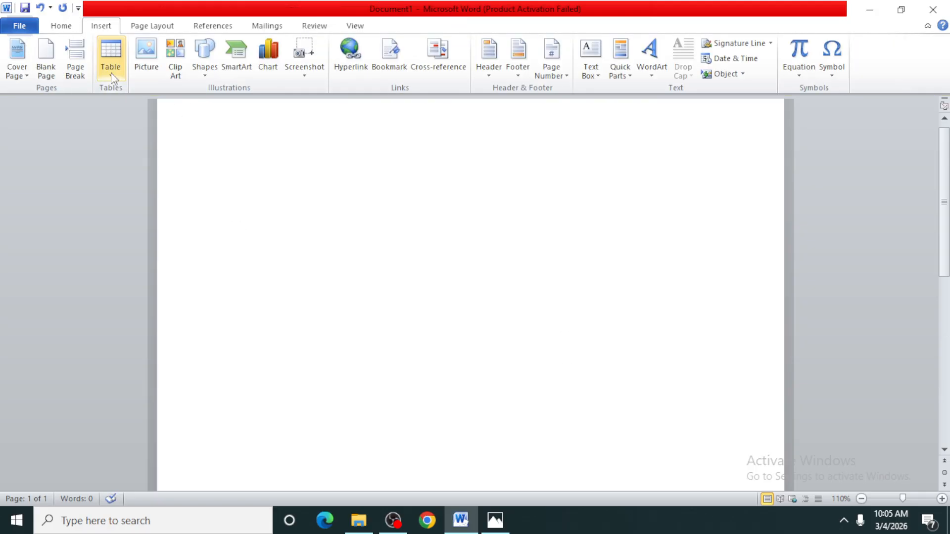
click(111, 72)
click(145, 213)
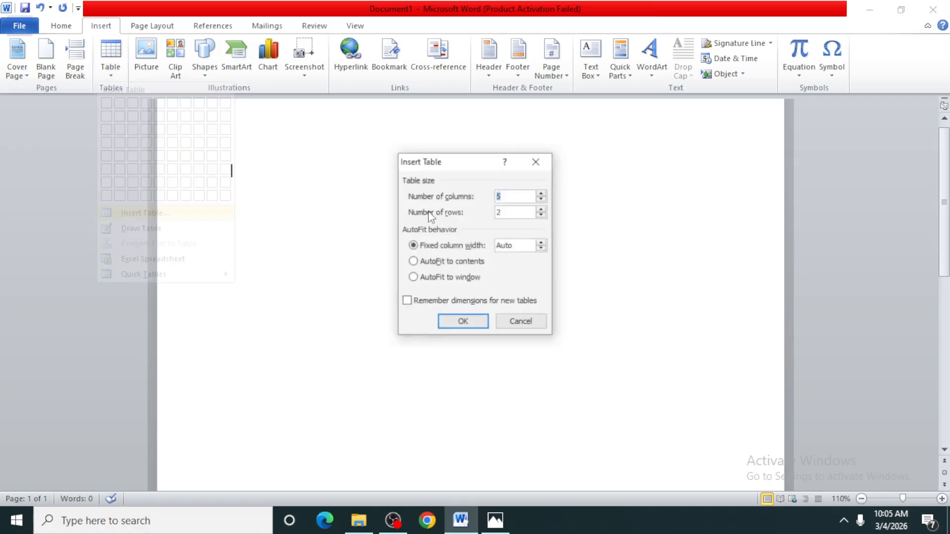
click(508, 212)
click(542, 209)
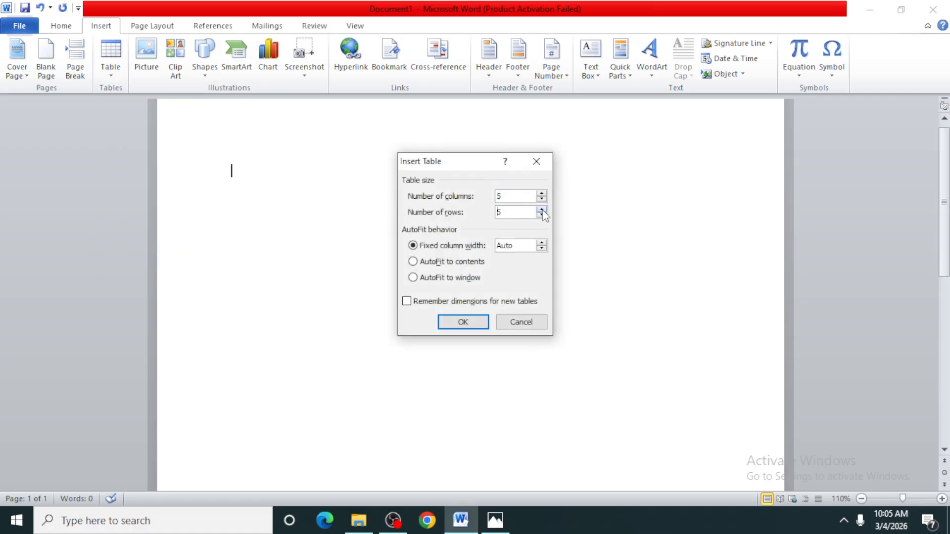
click(412, 263)
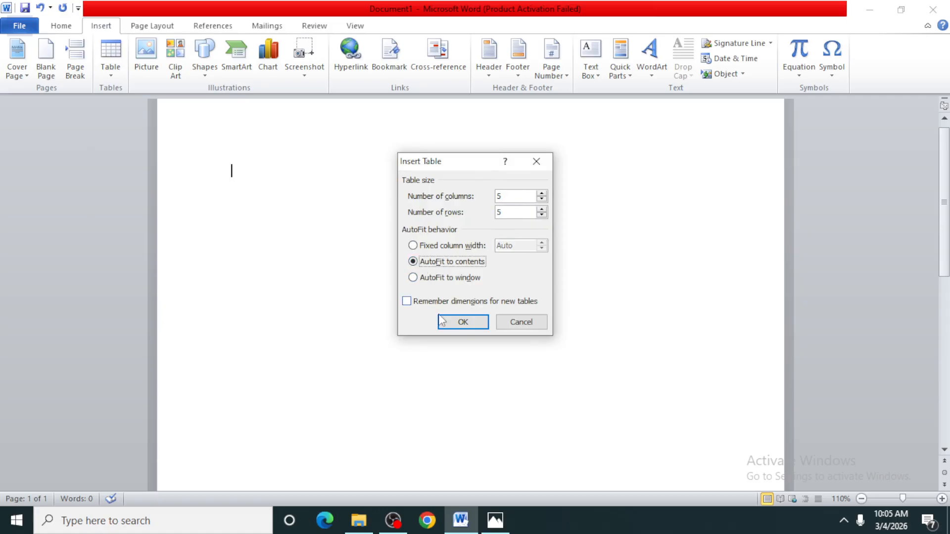
click(460, 323)
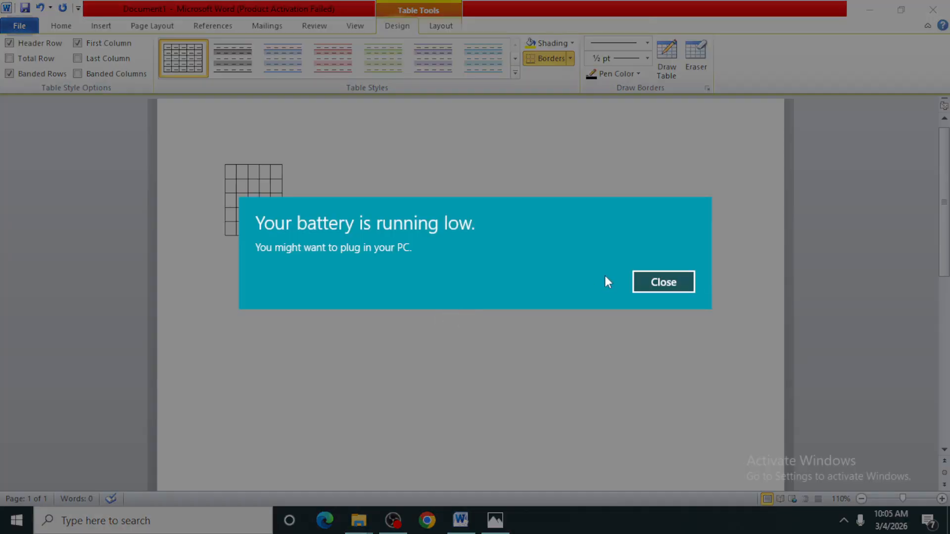
click(648, 288)
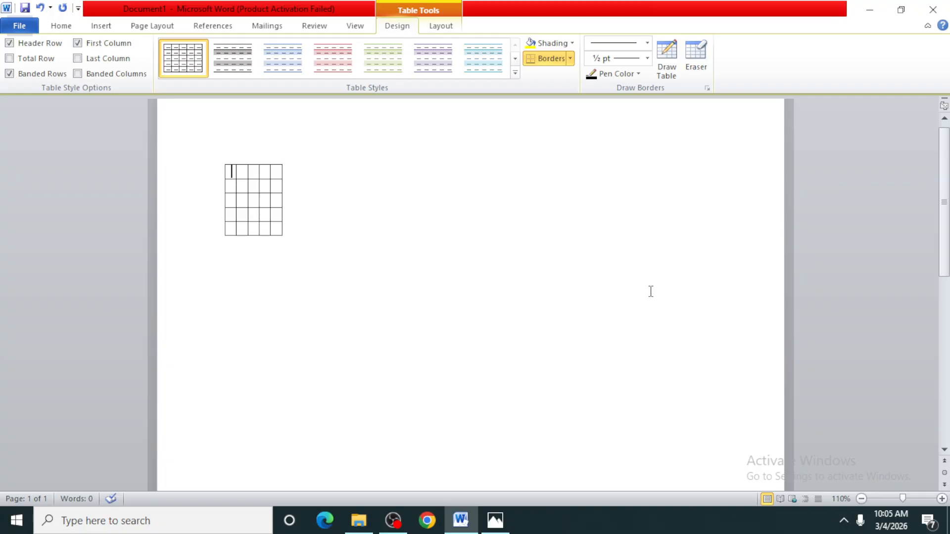
Step: Enter the headings Name and Address in the first two cells of the top row and delete the whole table
text(Name)
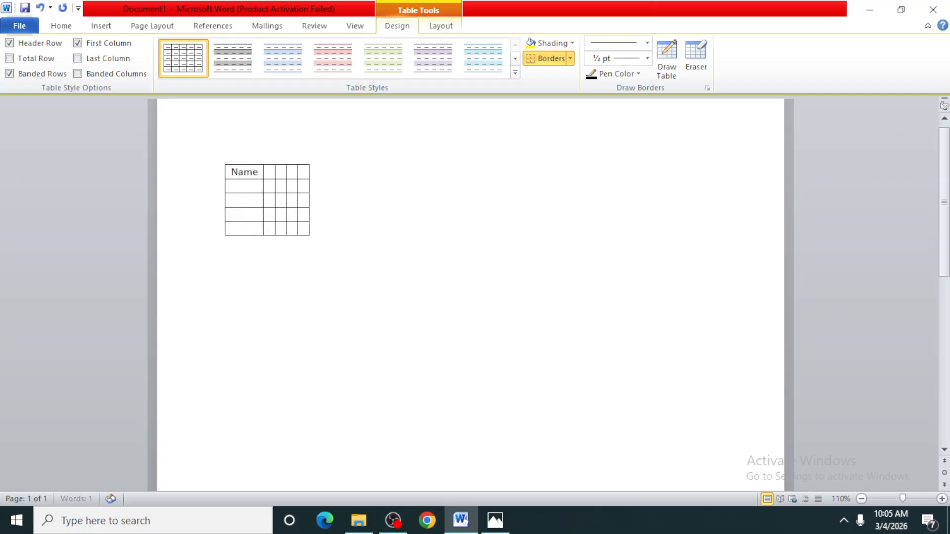
key(Tab)
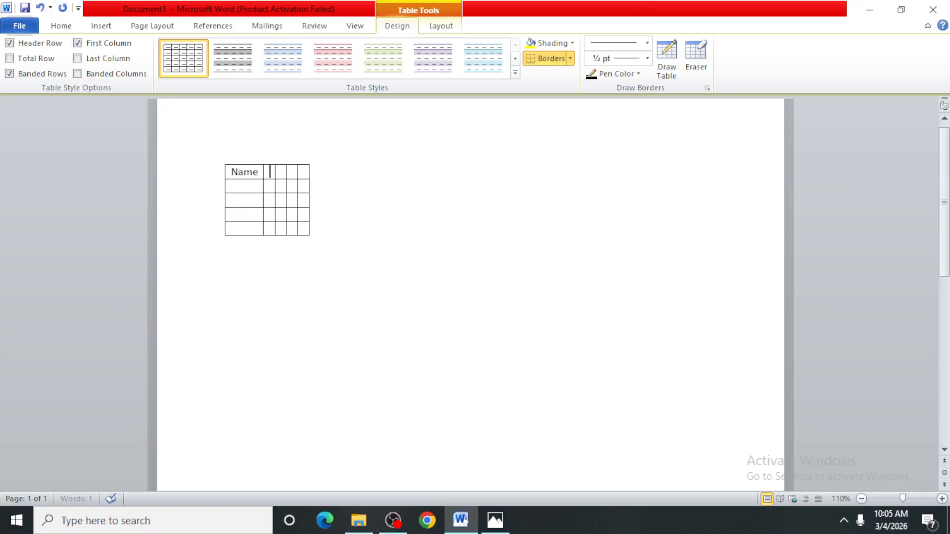
text(Address)
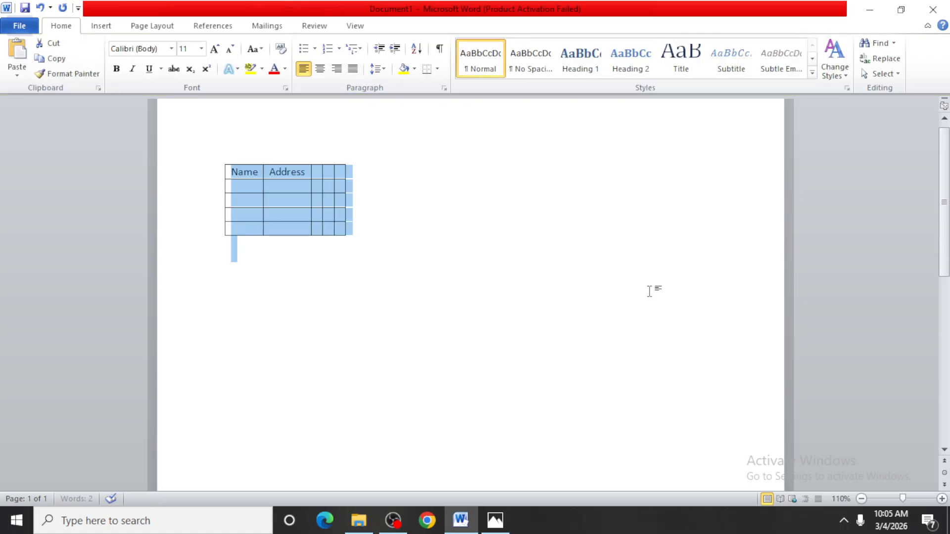
key(Delete)
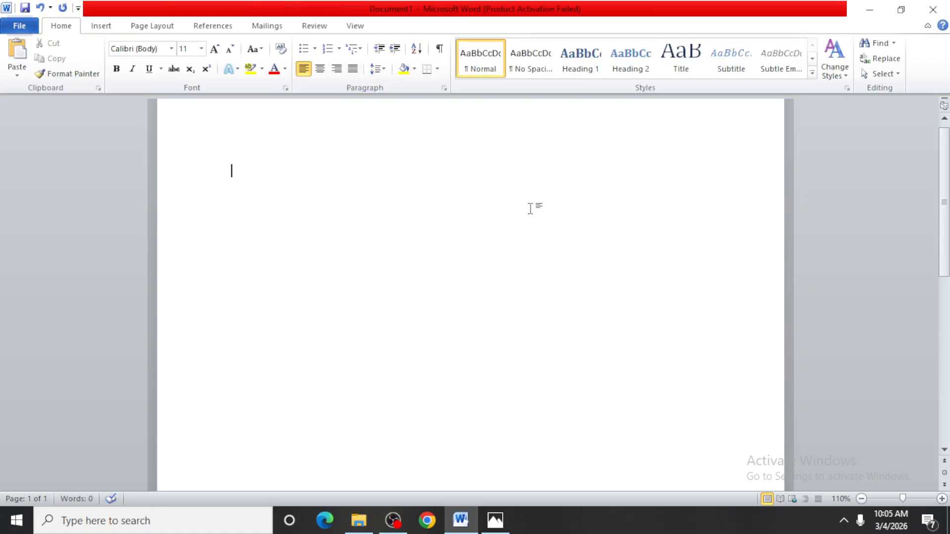
click(101, 27)
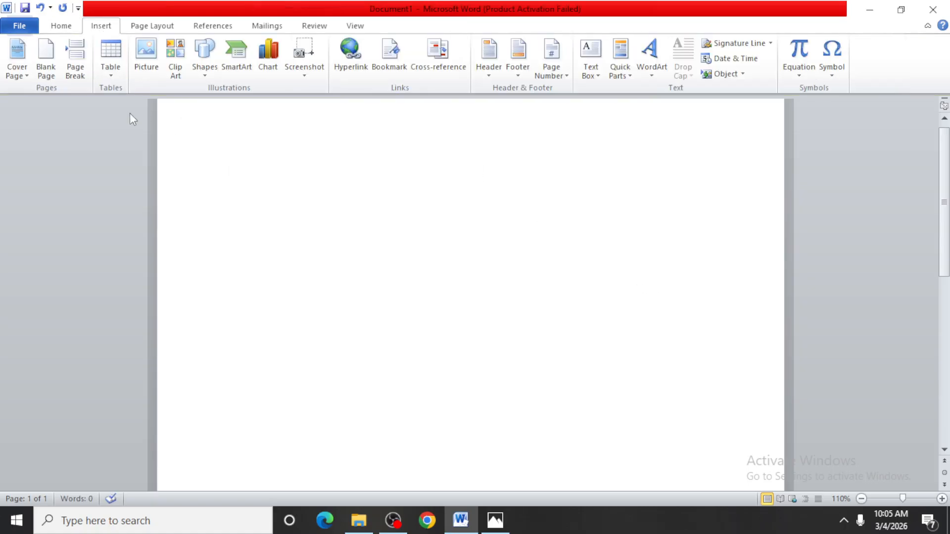
click(109, 77)
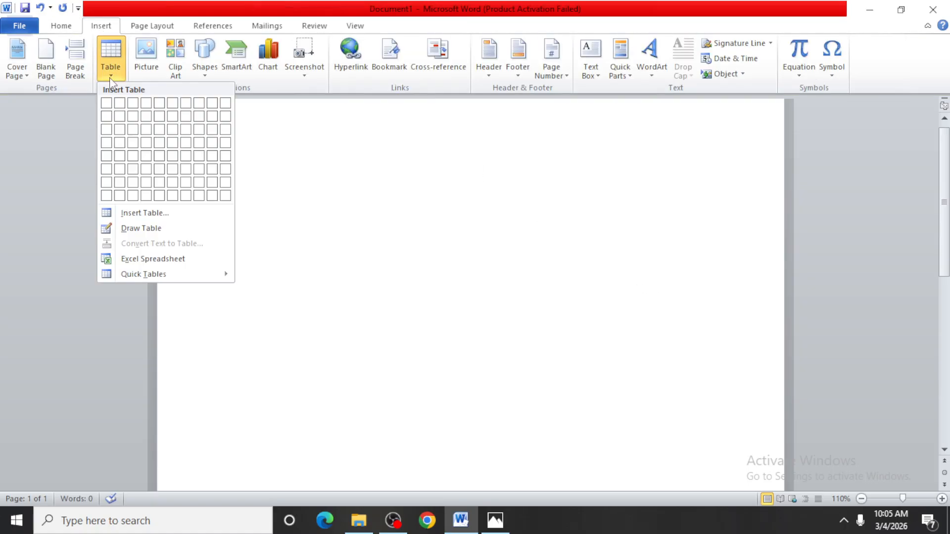
click(170, 216)
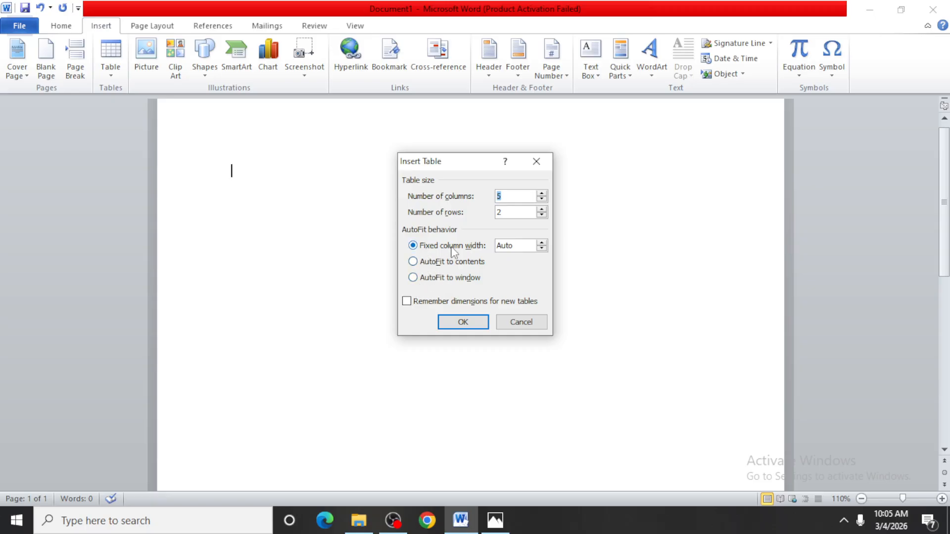
click(542, 244)
click(543, 324)
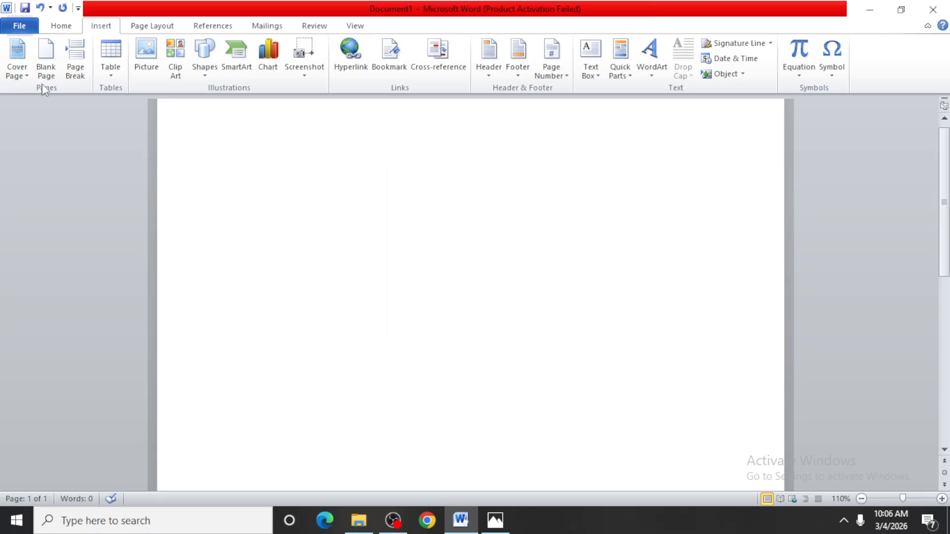
Step: Draw a wide table outline with Draw Table and divide it into five rows with four horizontal lines
click(115, 78)
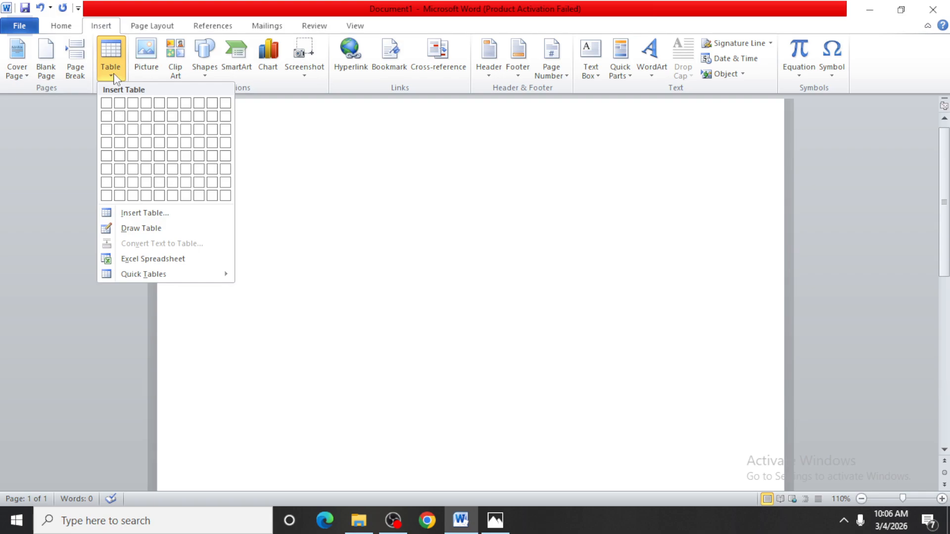
click(152, 229)
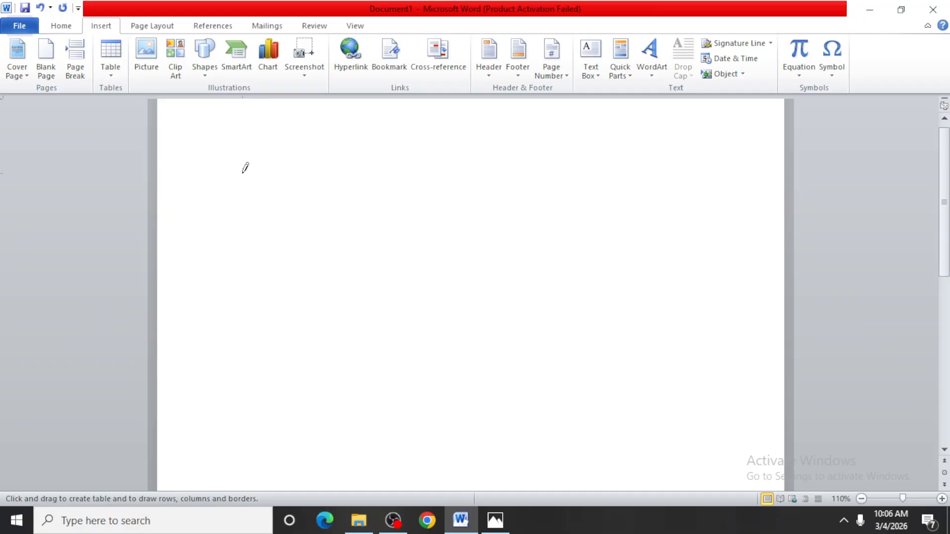
mouse_move(232, 167)
mouse_down()
mouse_move(257, 195)
mouse_move(608, 195)
mouse_move(673, 293)
mouse_up()
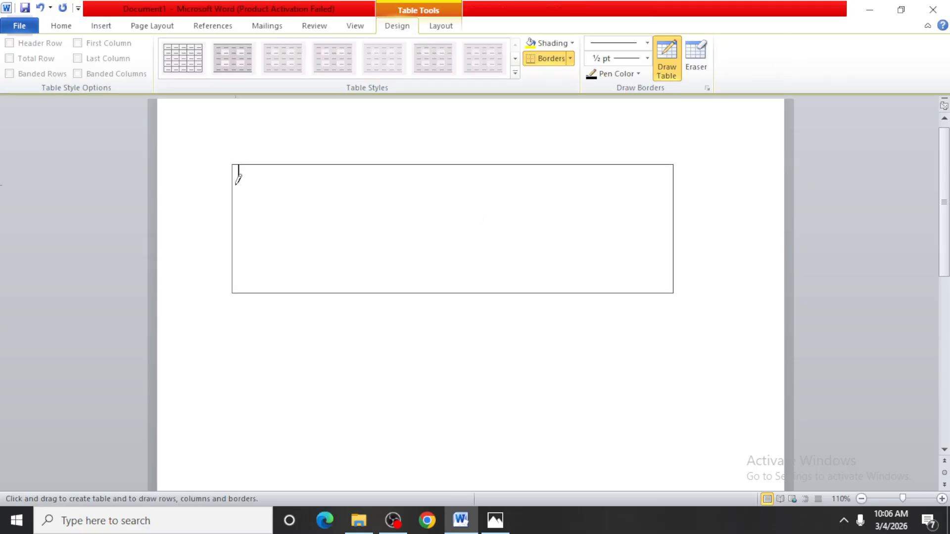
drag(234, 190, 619, 191)
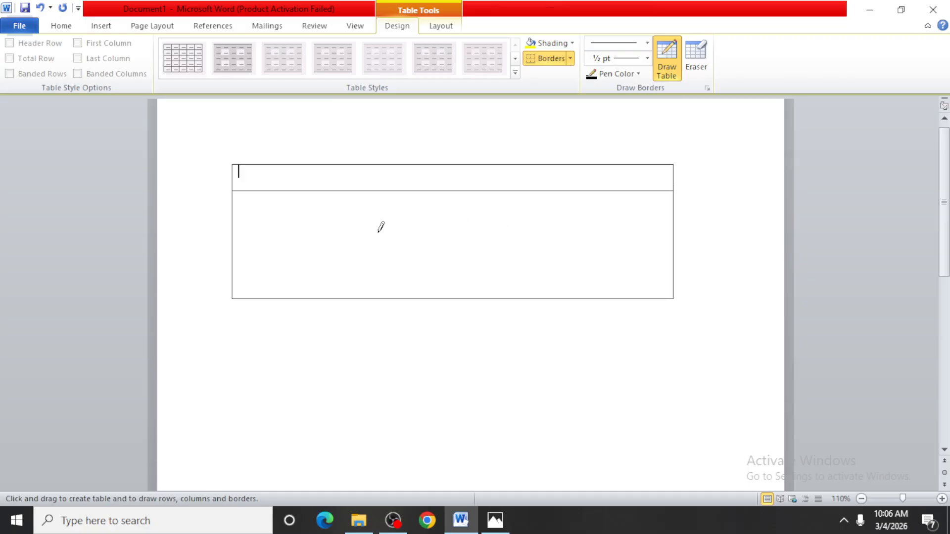
drag(231, 218, 569, 218)
drag(233, 244, 613, 245)
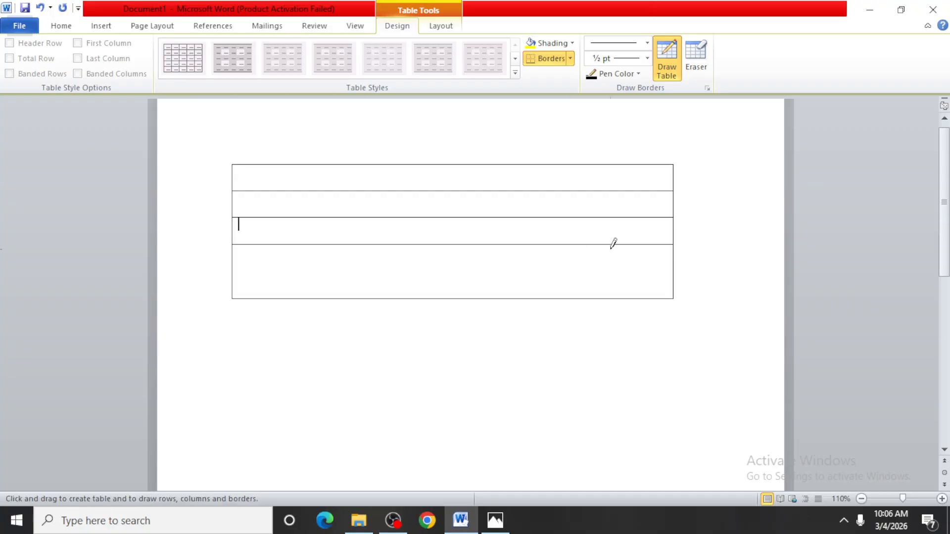
drag(231, 266, 601, 268)
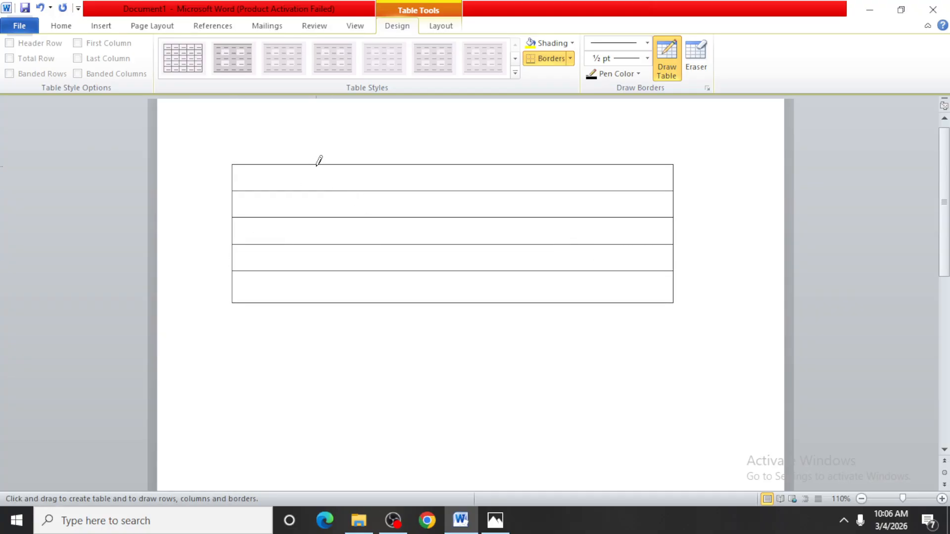
Step: Divide the drawn table into five columns with four vertical lines, and delete the whole table
drag(317, 165, 317, 286)
drag(415, 165, 417, 215)
drag(421, 276, 421, 284)
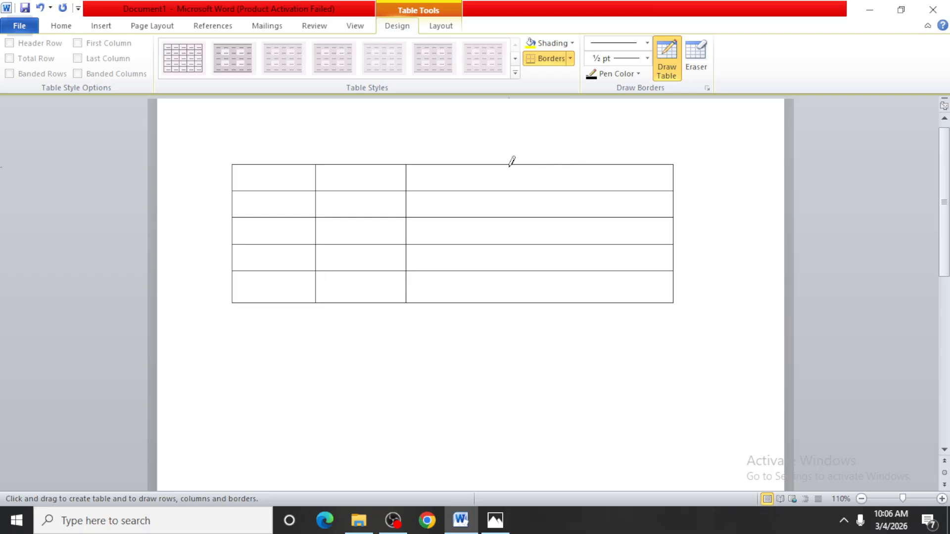
drag(510, 165, 522, 284)
drag(585, 165, 594, 232)
drag(597, 285, 600, 292)
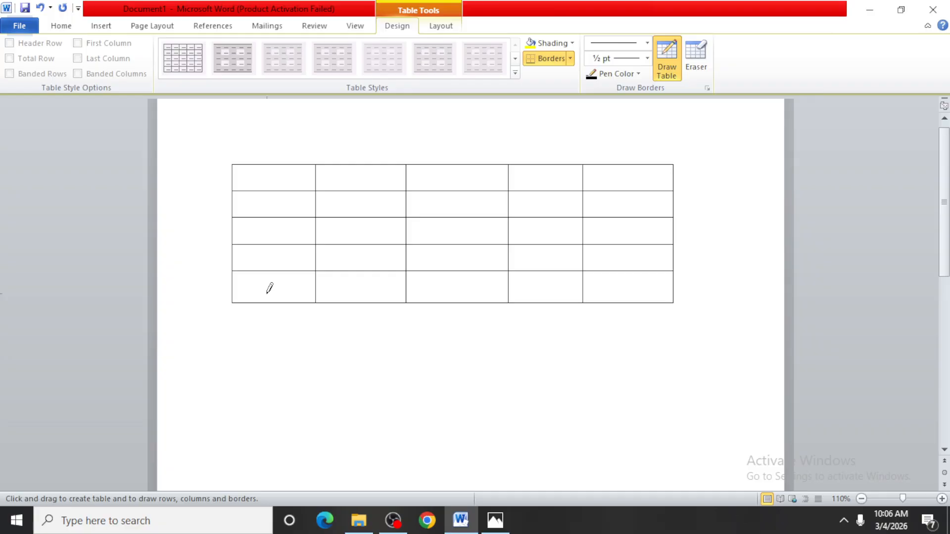
key(ctrl+a)
key(Delete)
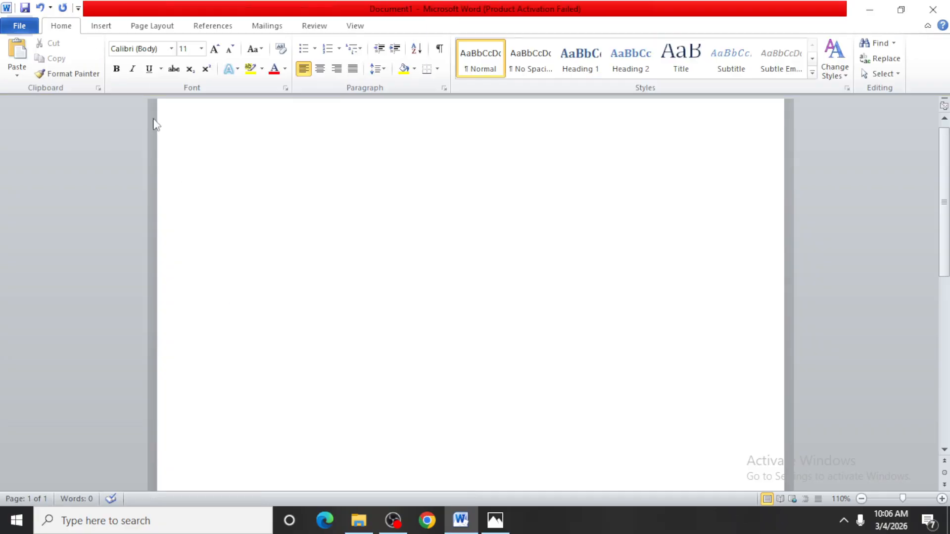
click(101, 26)
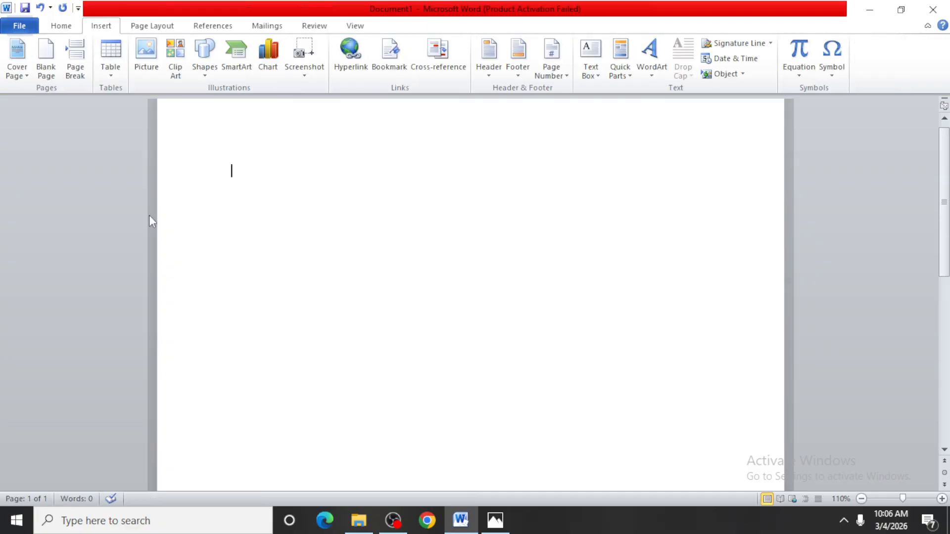
click(114, 79)
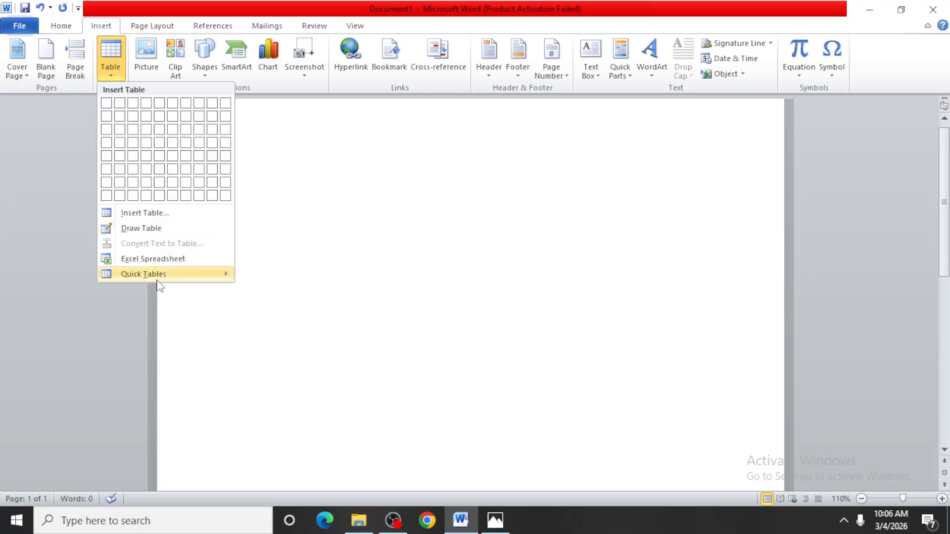
mouse_move(158, 270)
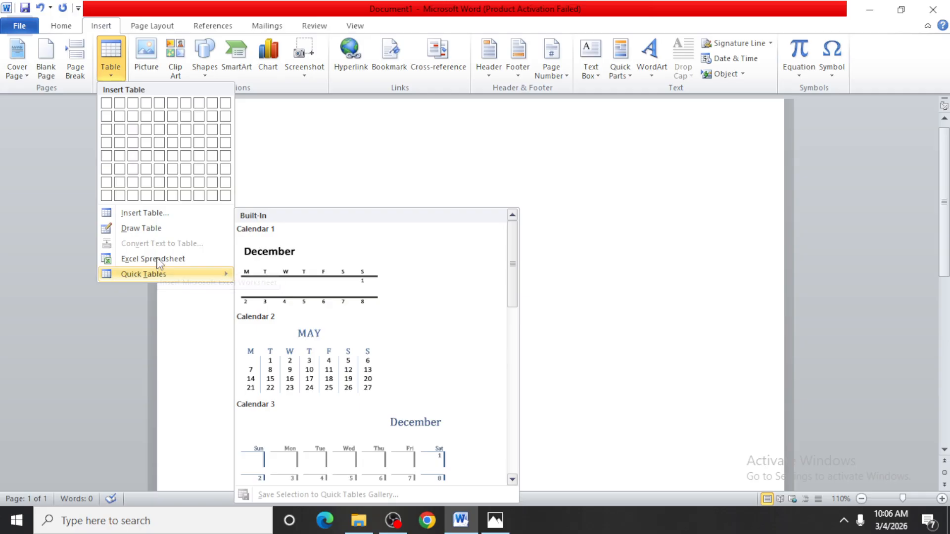
click(452, 151)
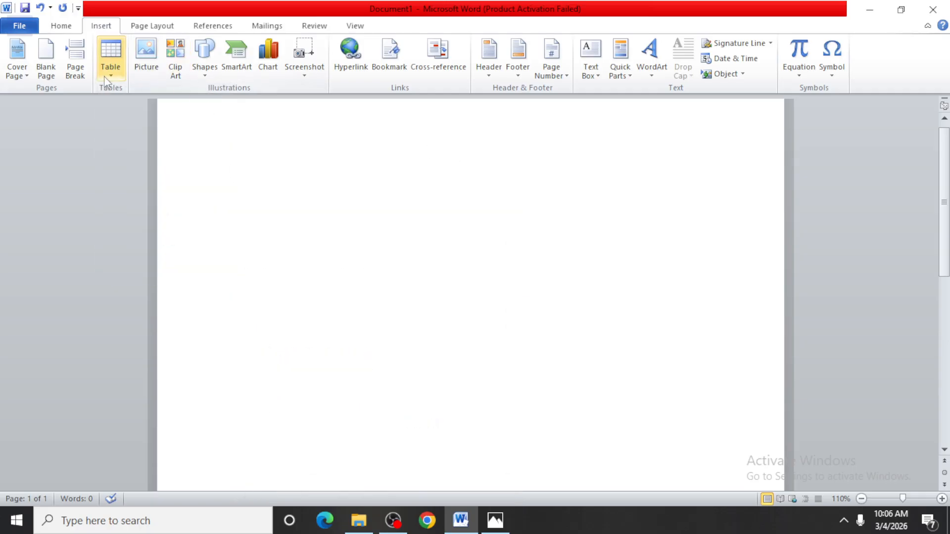
Step: Insert an embedded Excel spreadsheet into the empty document and dismiss the Office activation wizard
click(111, 62)
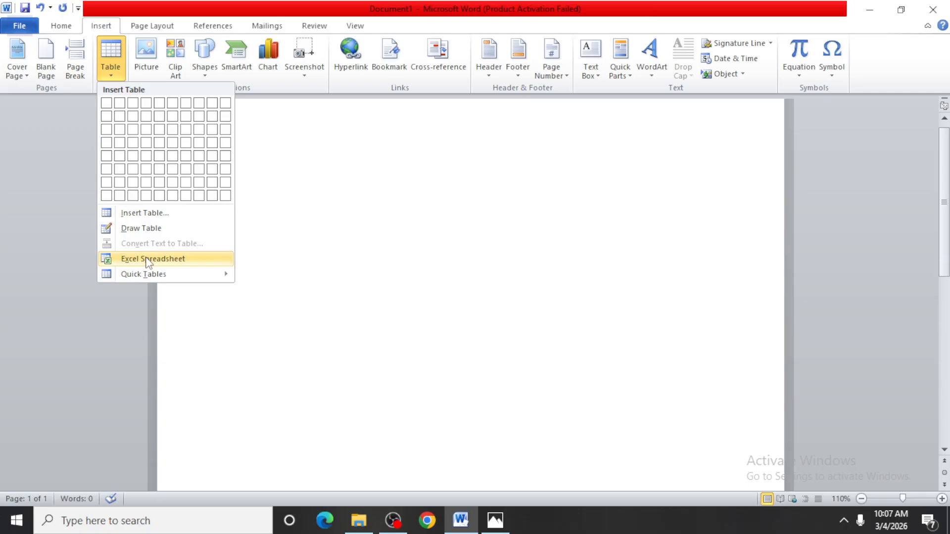
click(165, 266)
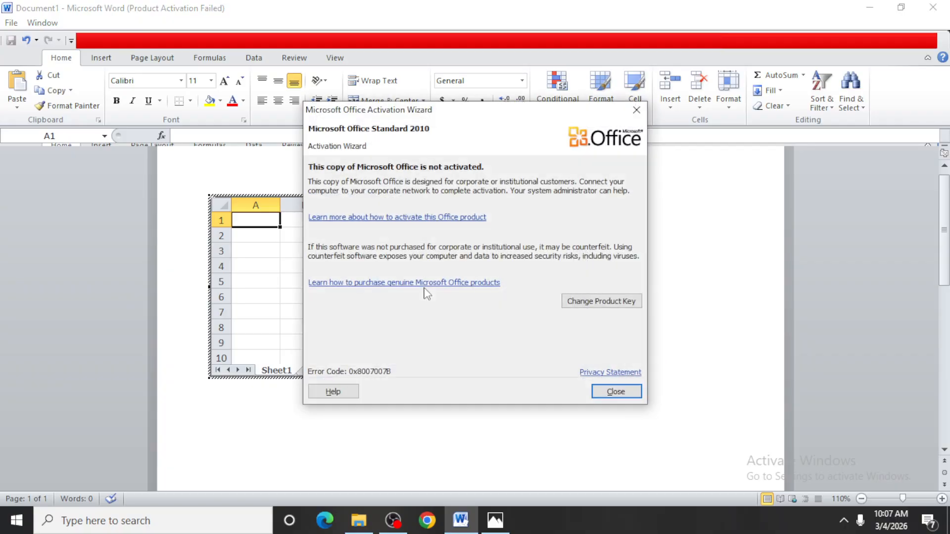
click(614, 391)
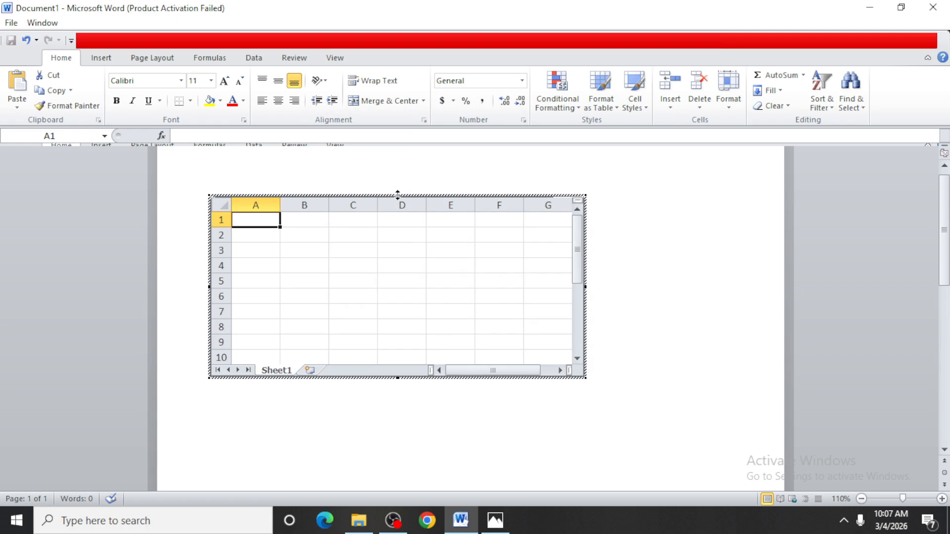
Step: Select all cells of the embedded worksheet, leave its editing mode and cut the worksheet object from the document
key(ctrl+a)
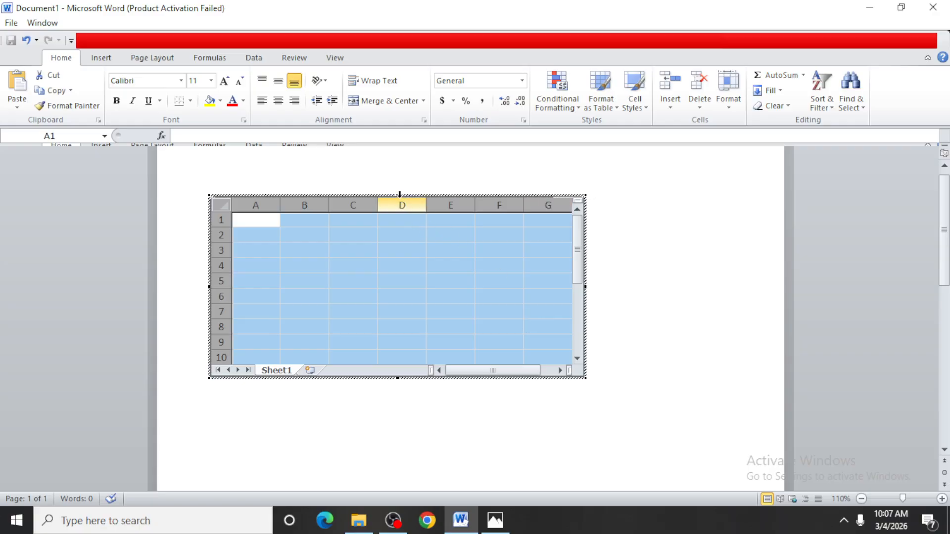
click(398, 192)
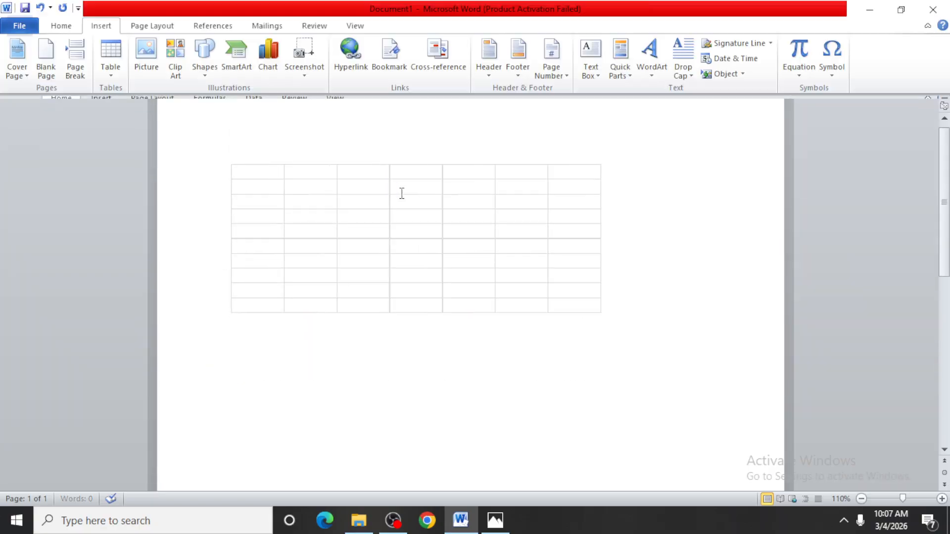
click(557, 279)
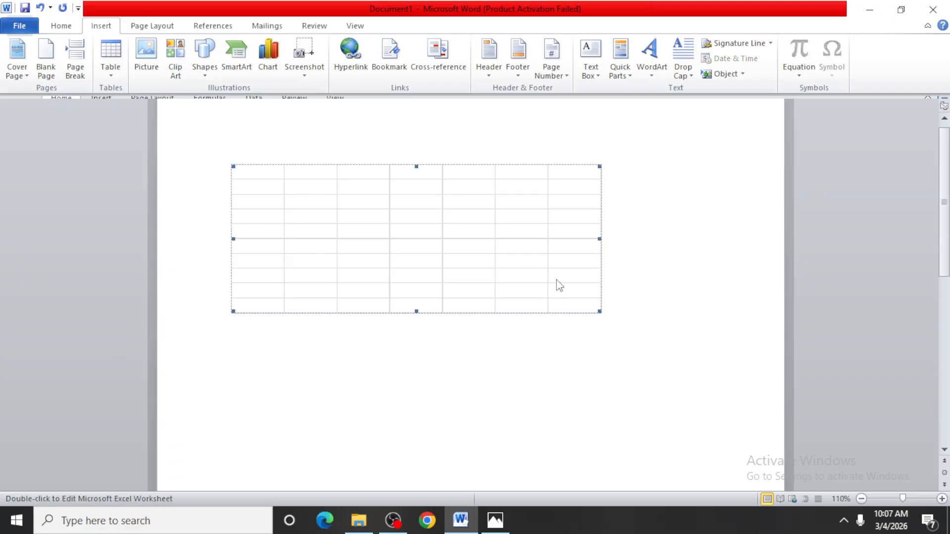
right_click(599, 169)
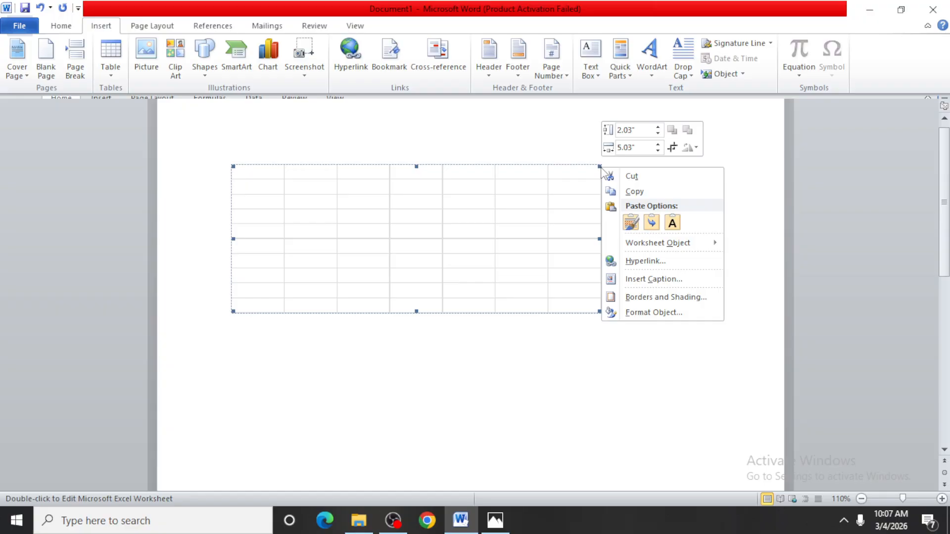
click(634, 176)
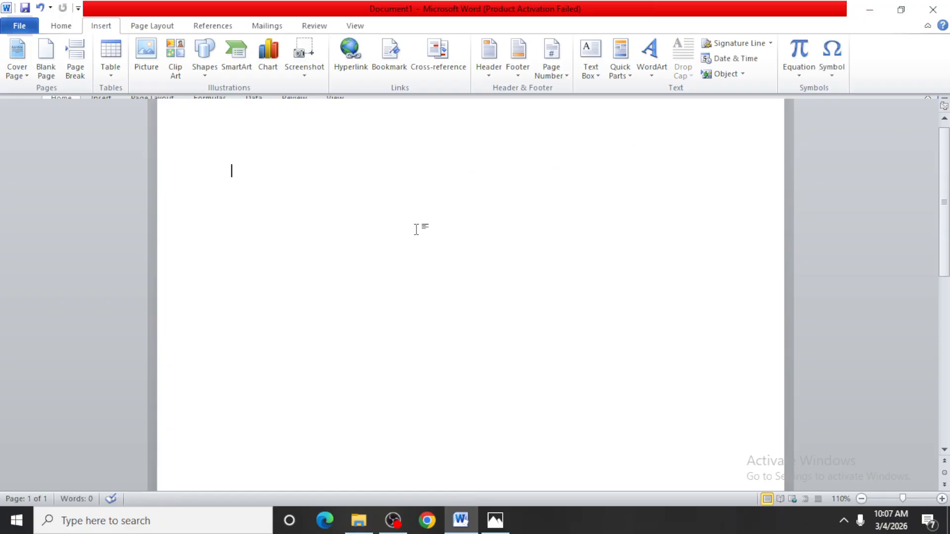
Step: Insert a table with 7 columns and 5 rows, try pasting the cut worksheet into it and undo the paste
click(112, 74)
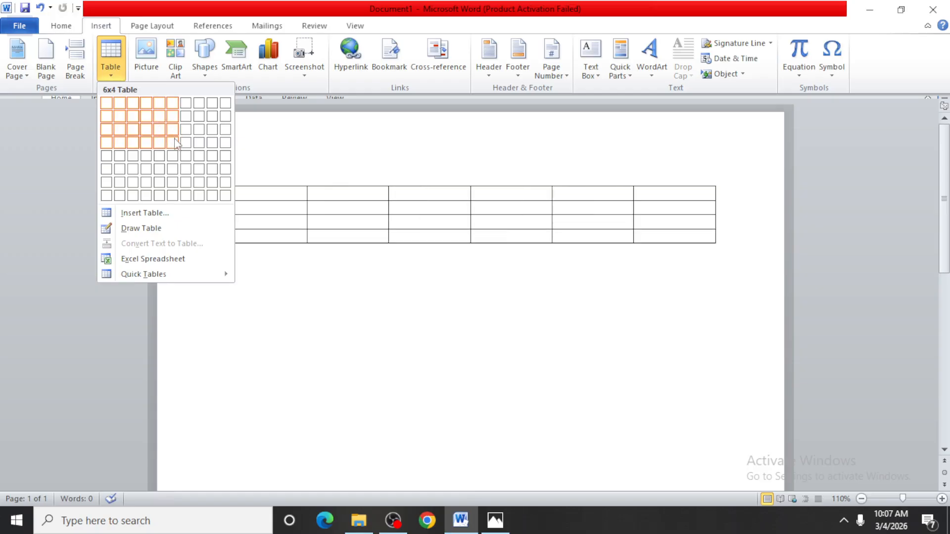
click(186, 156)
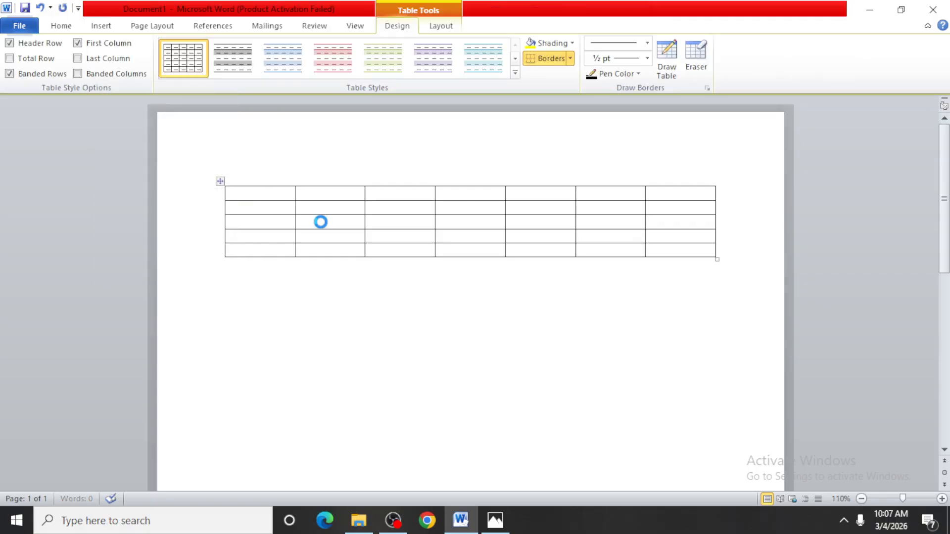
key(ctrl+v)
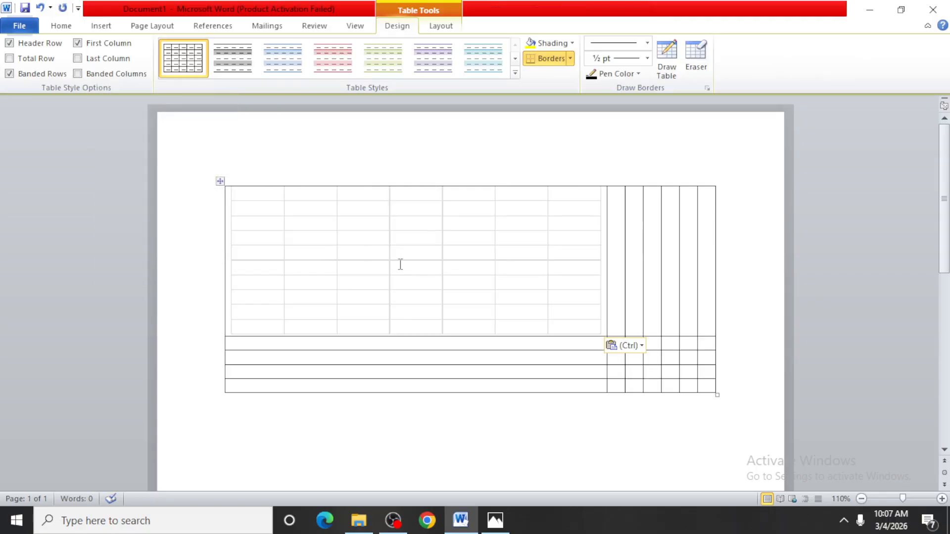
key(ctrl+z)
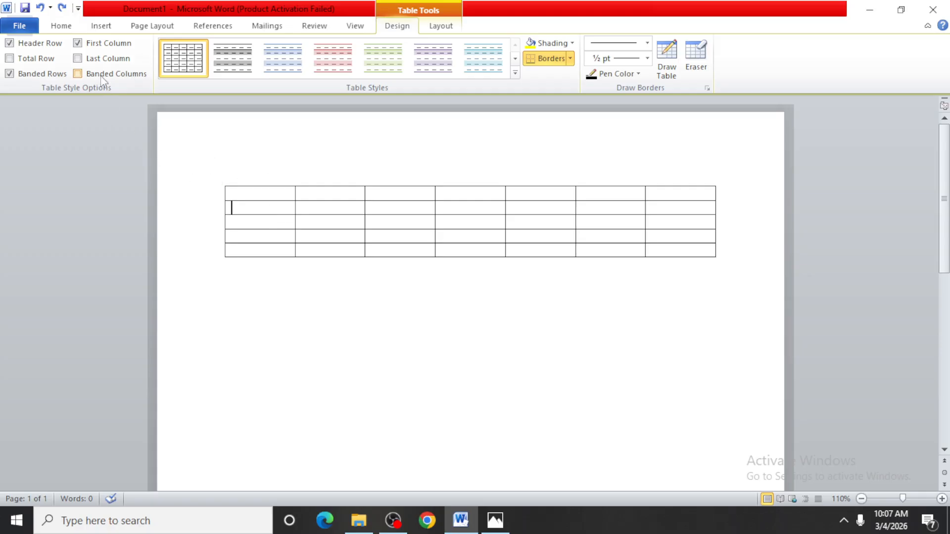
click(101, 25)
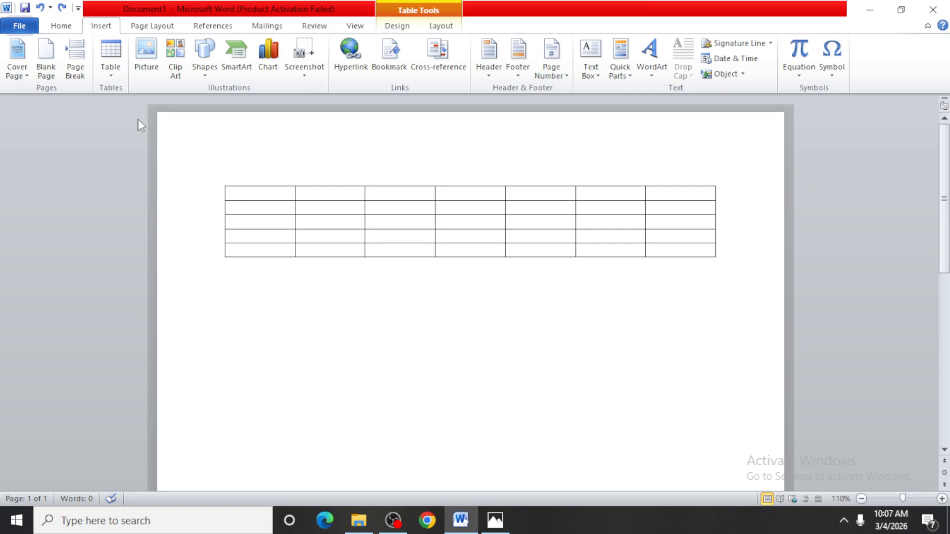
click(111, 74)
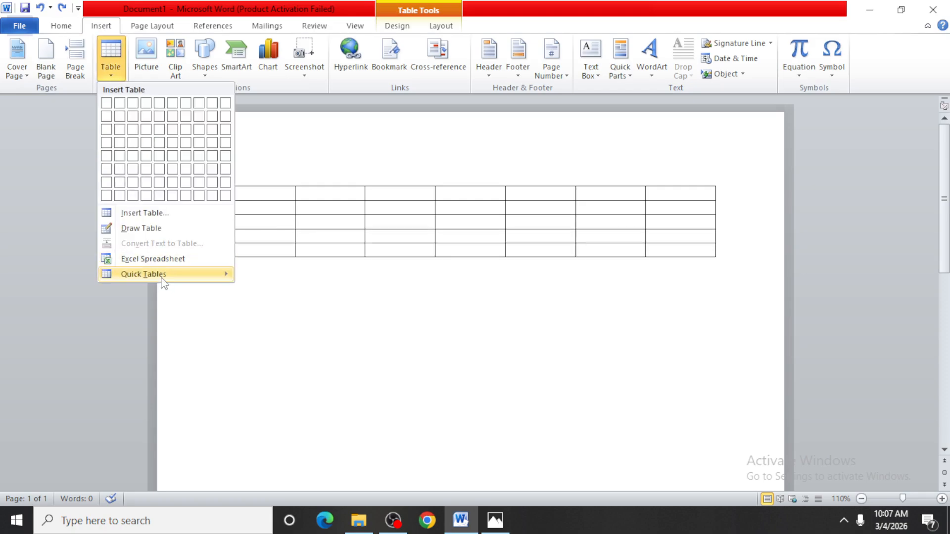
mouse_move(220, 274)
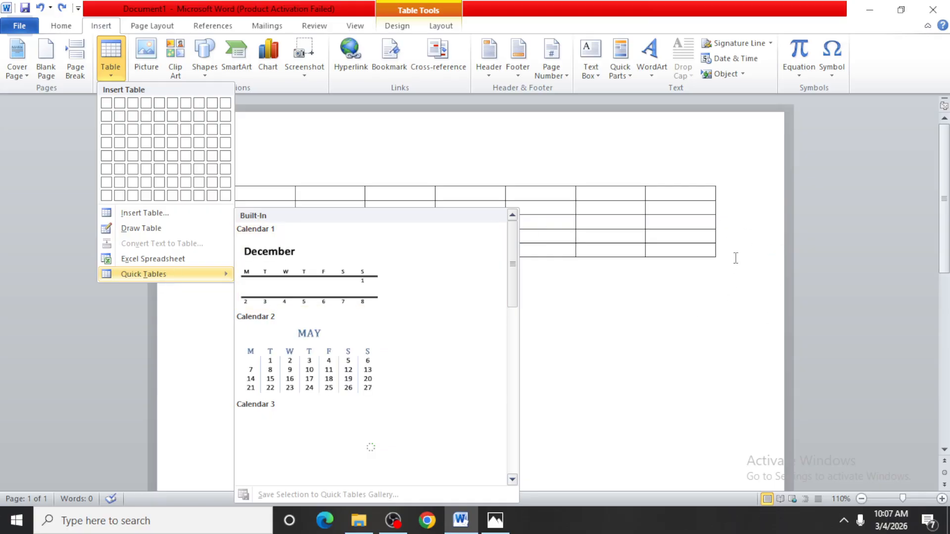
Step: Place the text cursor below the table and add three empty lines
click(643, 302)
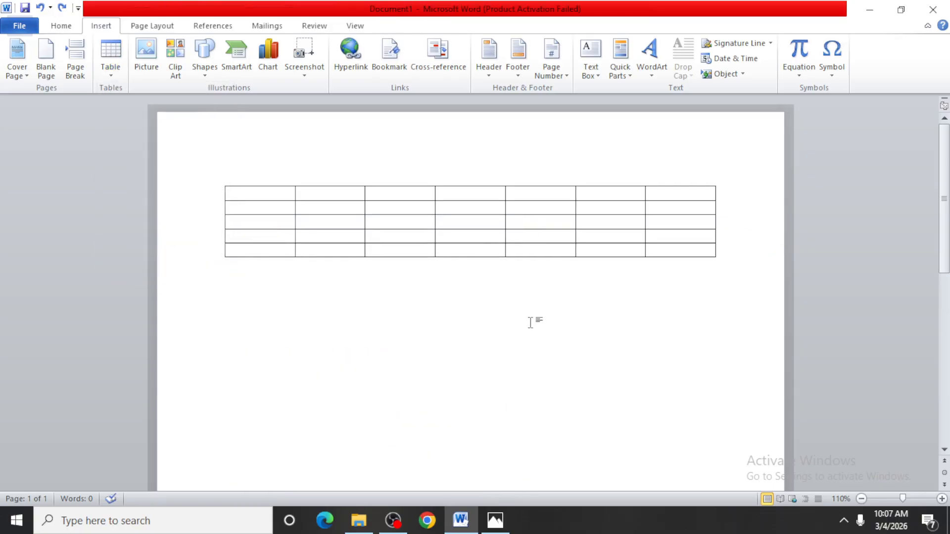
key(Return)
key(Return)
key(Return)
Step: Browse the built-in calendar, matrix and list layouts in the Quick Tables gallery without inserting one
click(115, 78)
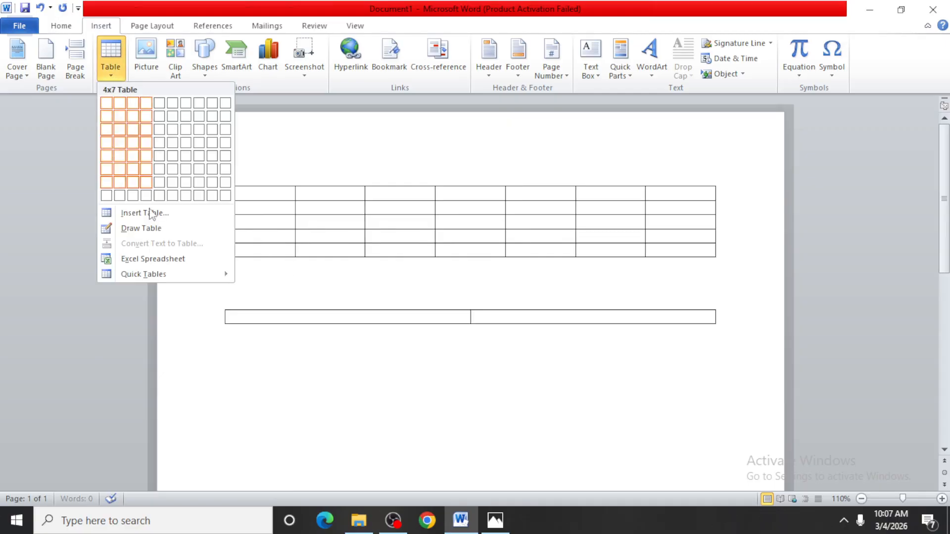
click(155, 275)
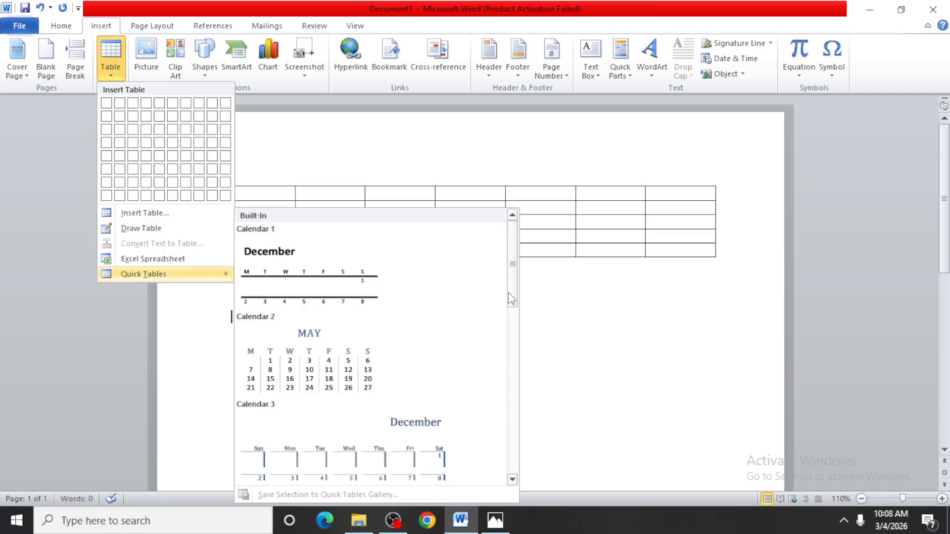
scroll(515, 299, down, 3)
scroll(530, 414, down, 3)
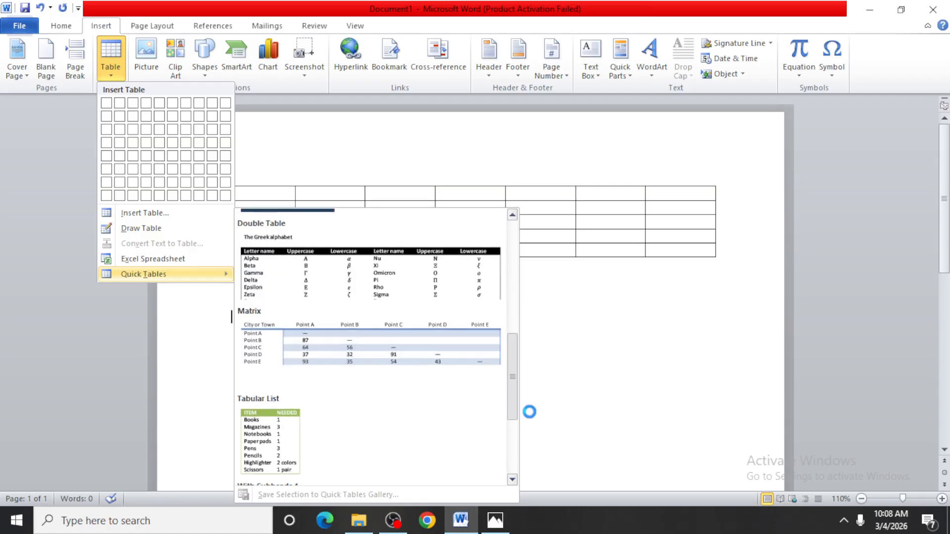
scroll(526, 426, down, 3)
scroll(519, 398, up, 10)
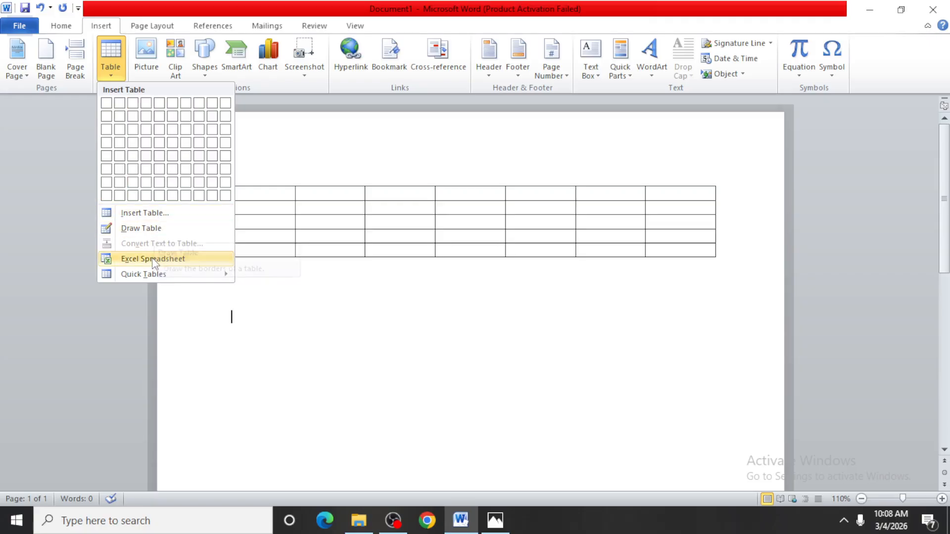
mouse_move(151, 280)
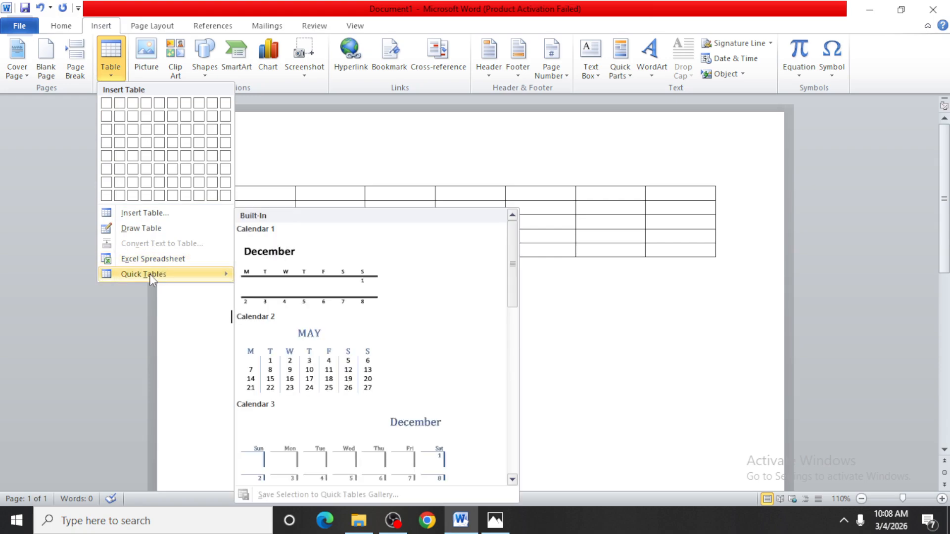
click(569, 367)
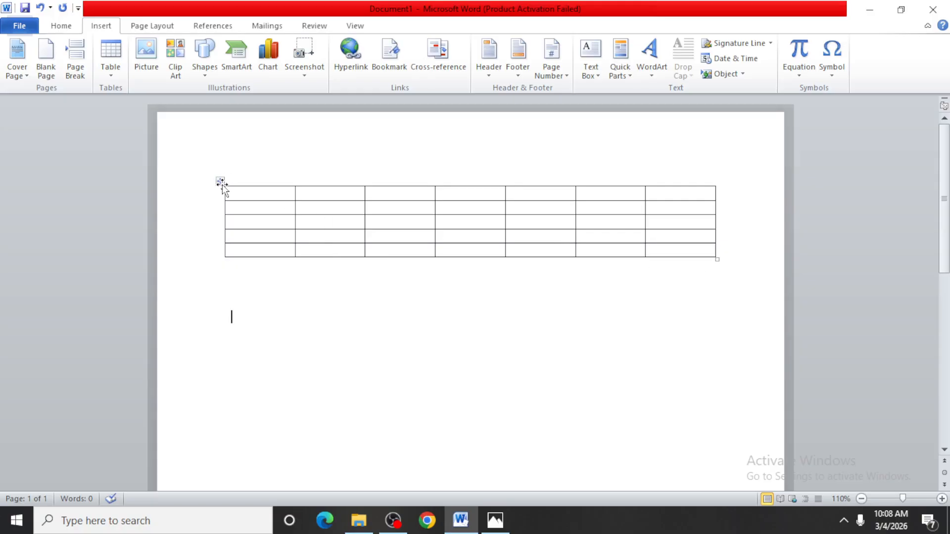
Step: Move the table slightly down the page and resize it to about twice its height and a slightly narrower width
mouse_move(218, 183)
mouse_down()
mouse_move(216, 247)
mouse_move(248, 318)
mouse_move(222, 189)
mouse_move(322, 176)
mouse_move(220, 160)
mouse_move(208, 283)
mouse_move(218, 277)
mouse_move(220, 191)
mouse_up()
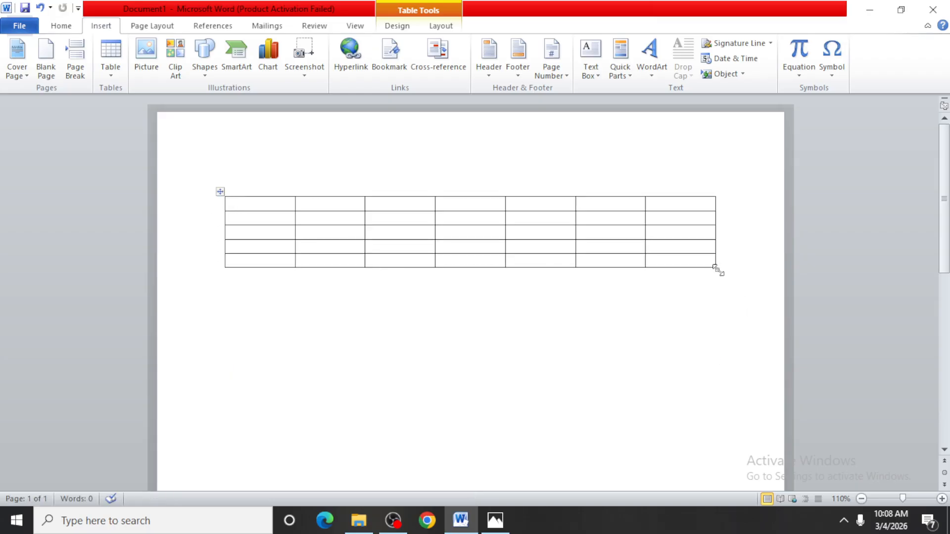
drag(718, 270, 698, 341)
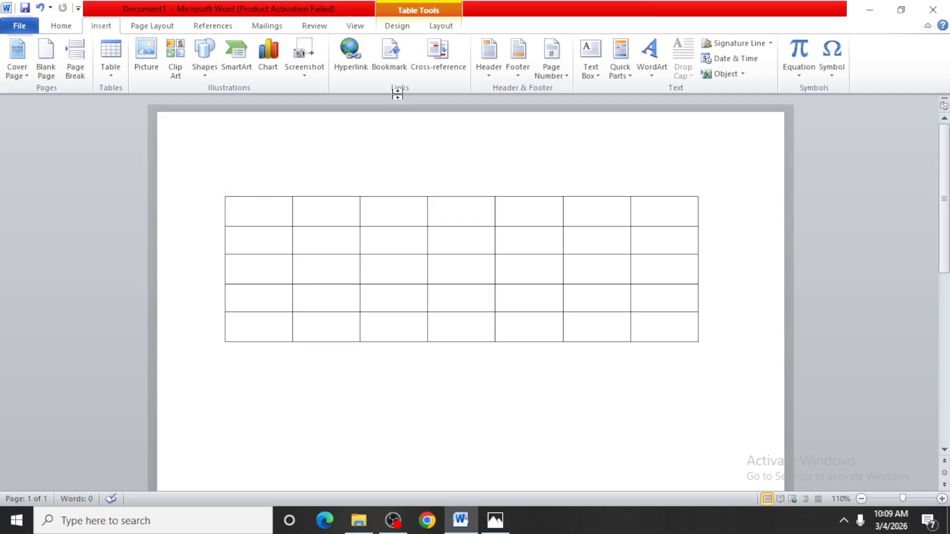
Step: Review the table's layout, design and insertion options, and switch to Photos to view New Project (29).png
click(440, 27)
click(405, 27)
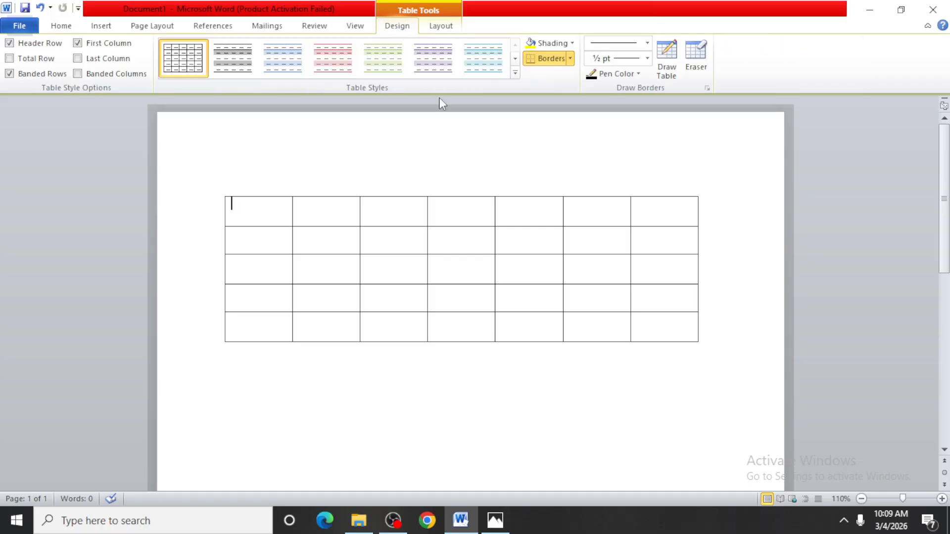
click(102, 27)
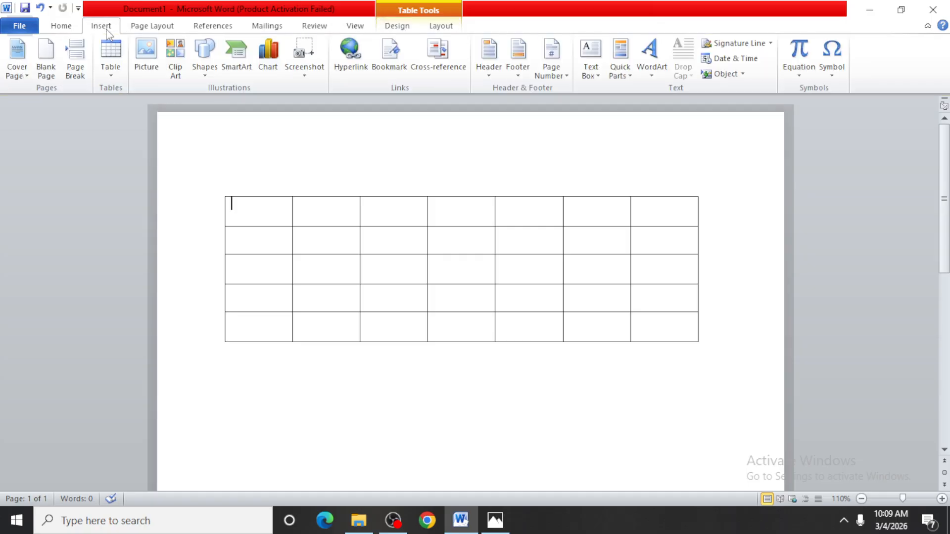
click(110, 57)
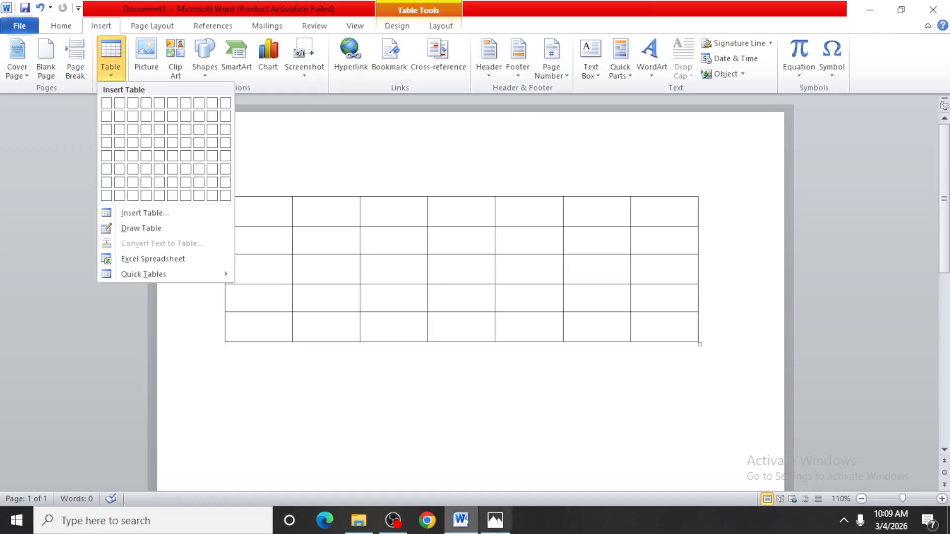
click(495, 520)
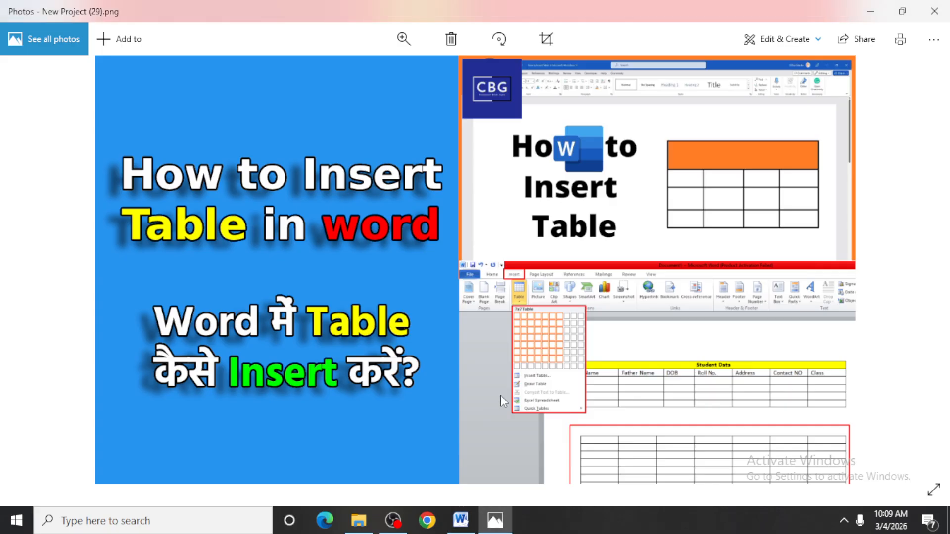